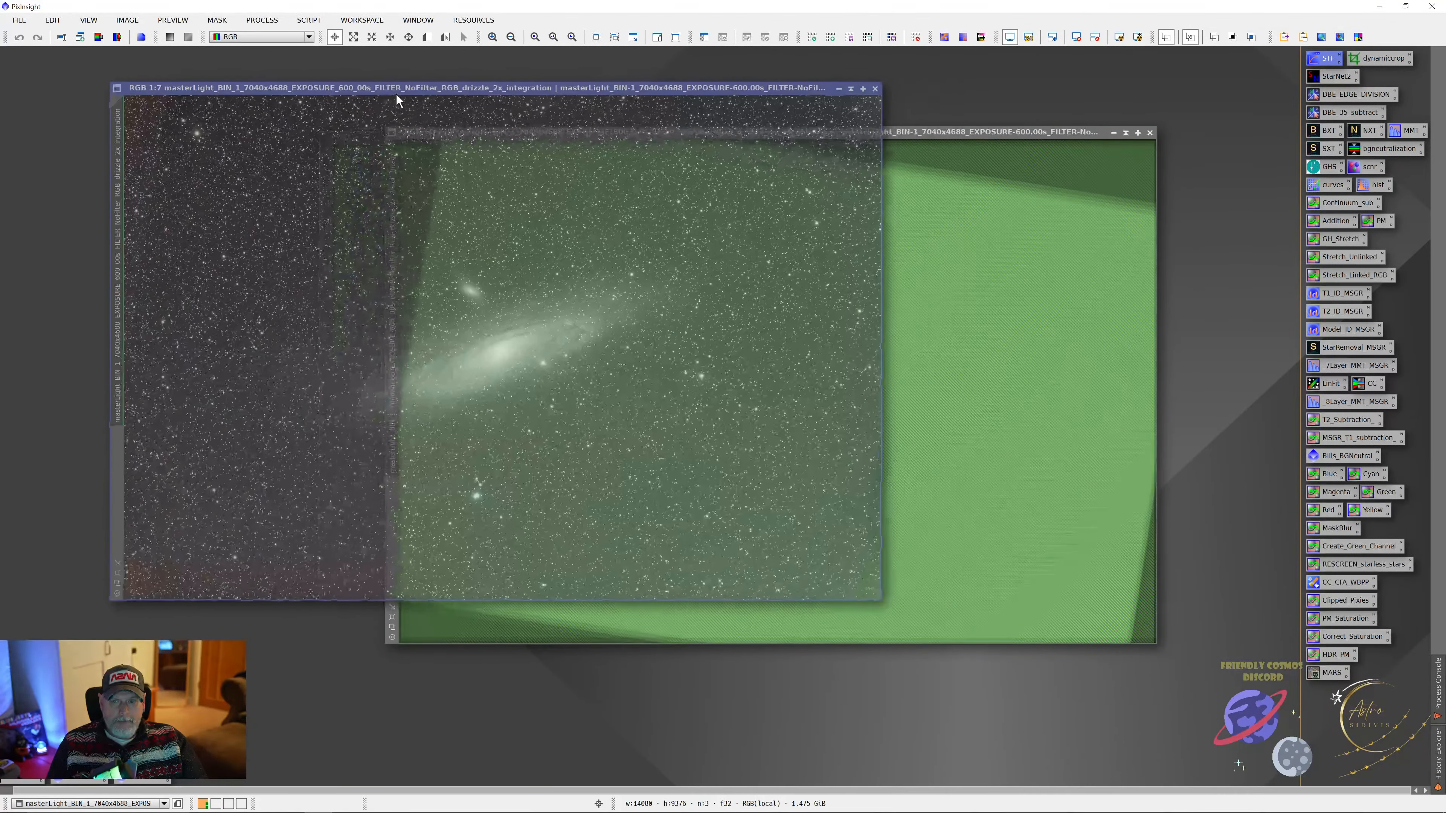
- Examine the drizzle weight image up close, including its upper edge and left border
click(890, 135)
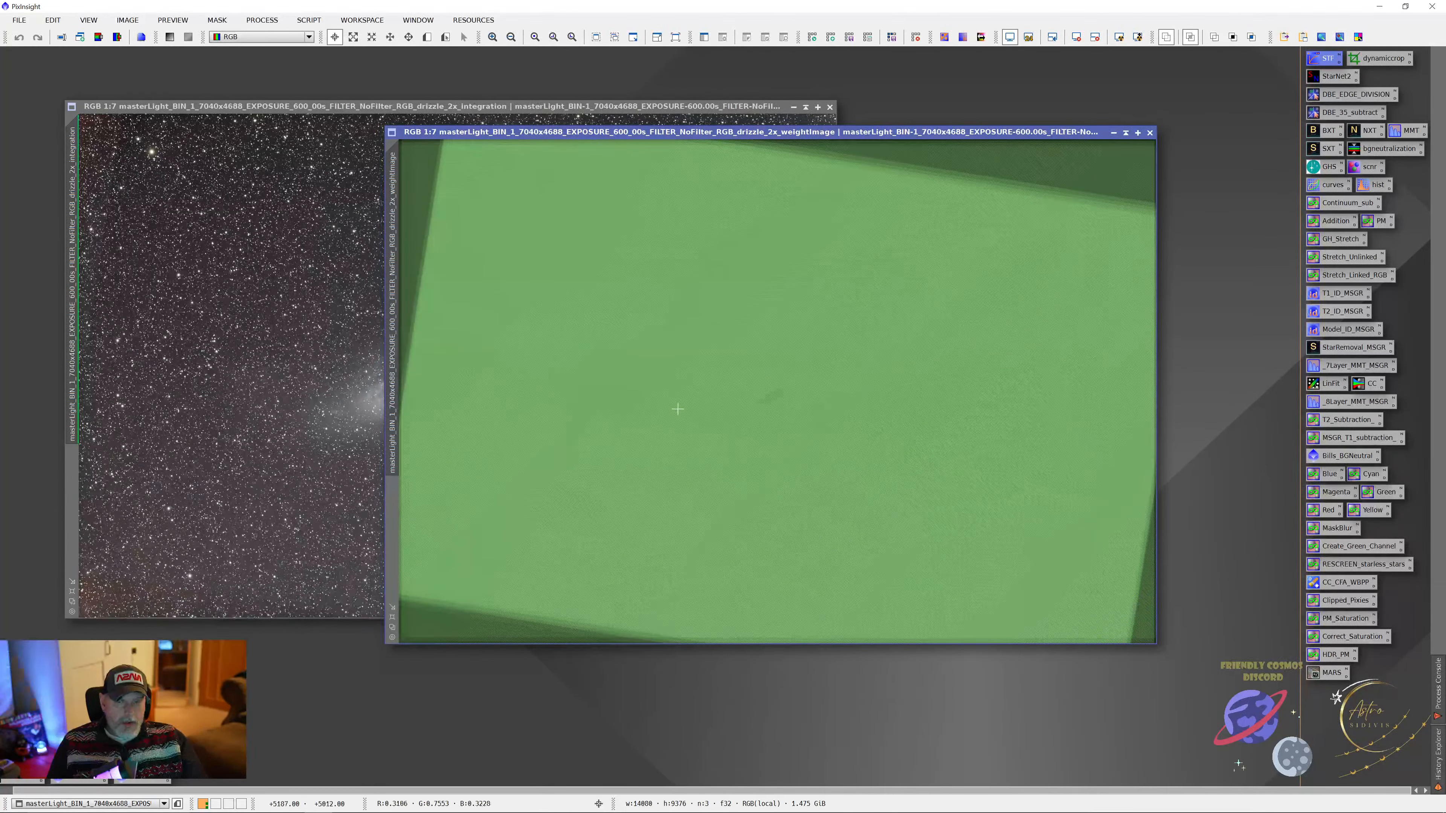
drag(842, 132, 708, 108)
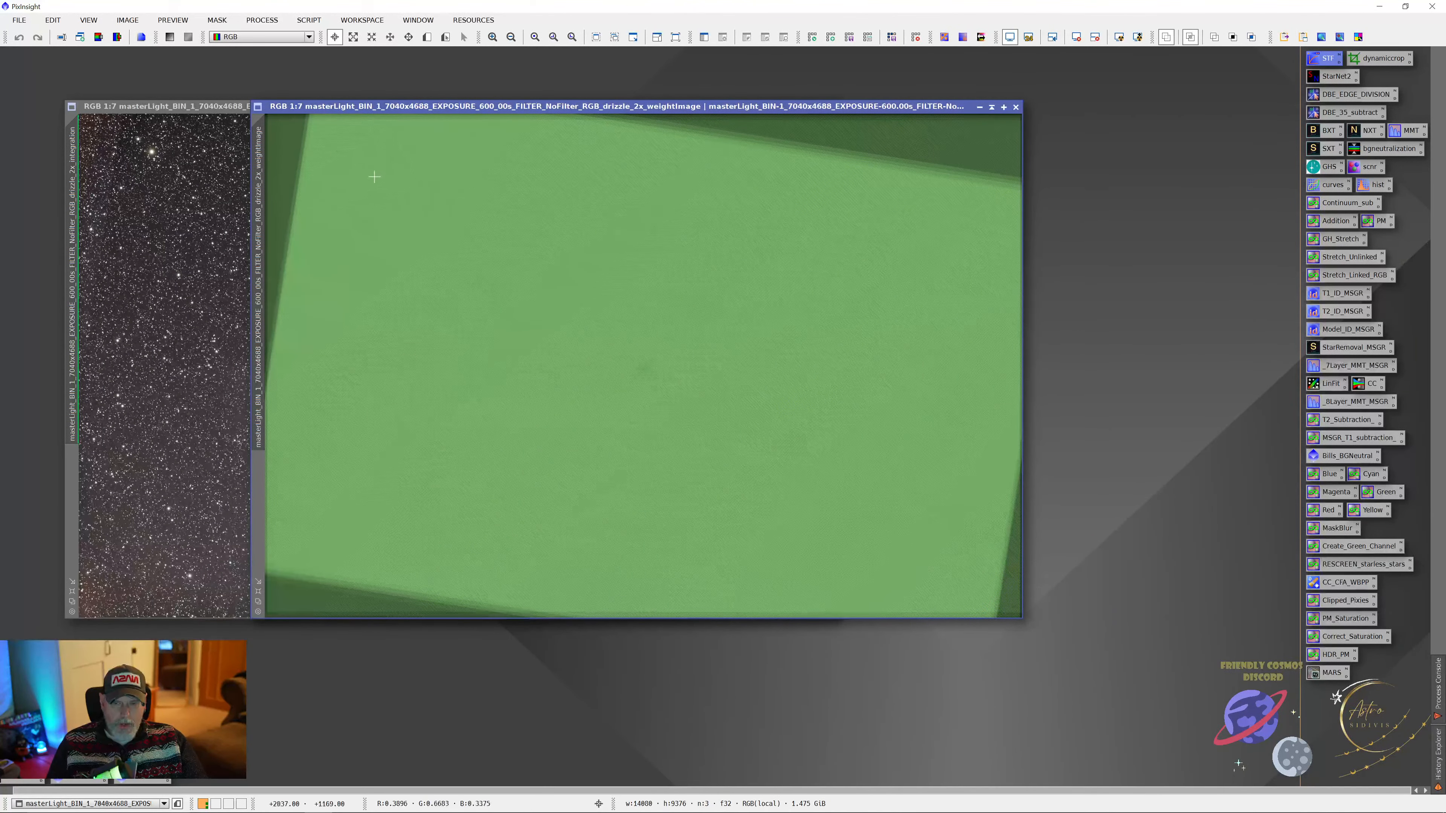
scroll(396, 188, up, 2)
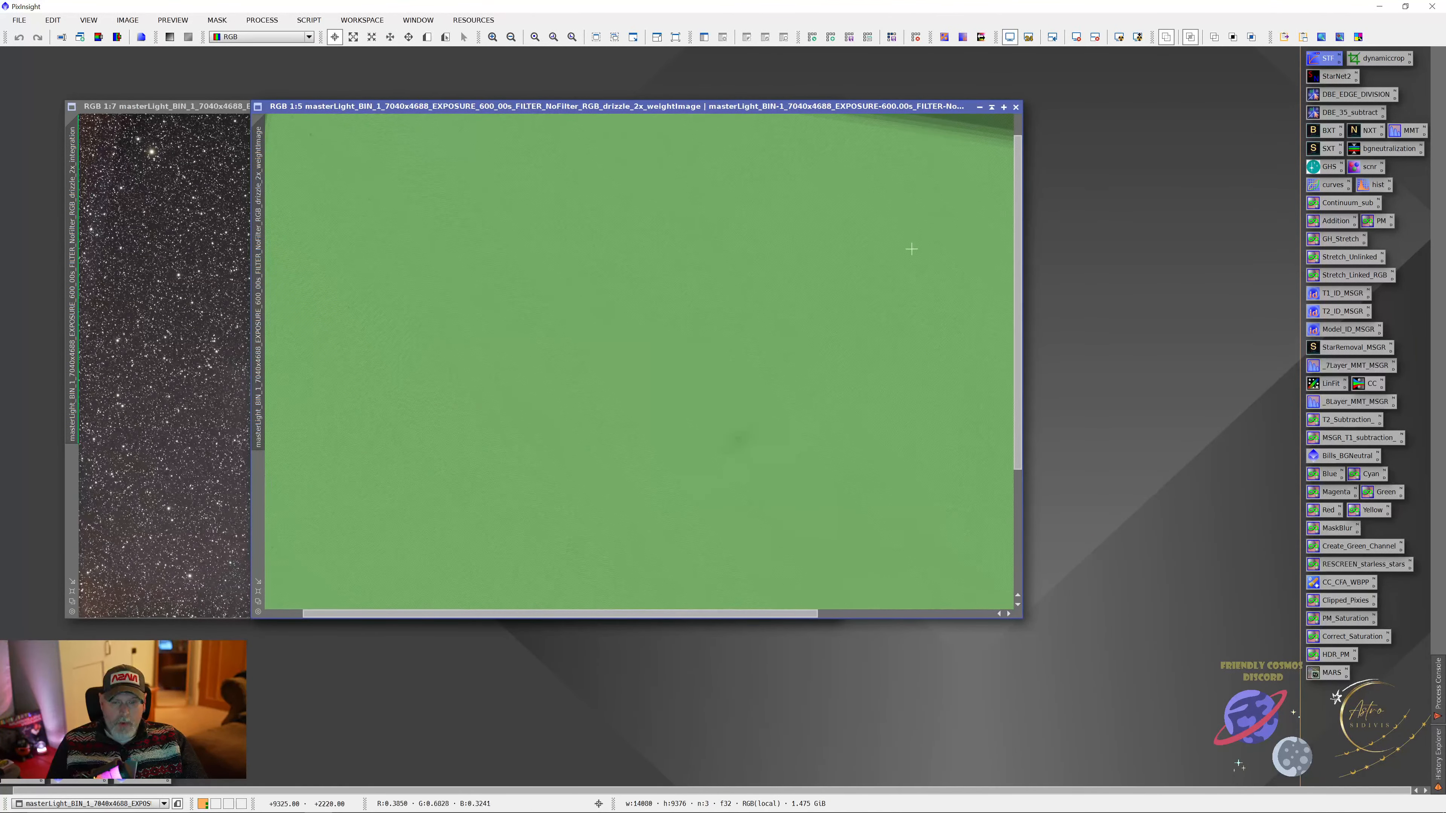
scroll(912, 248, up, 1)
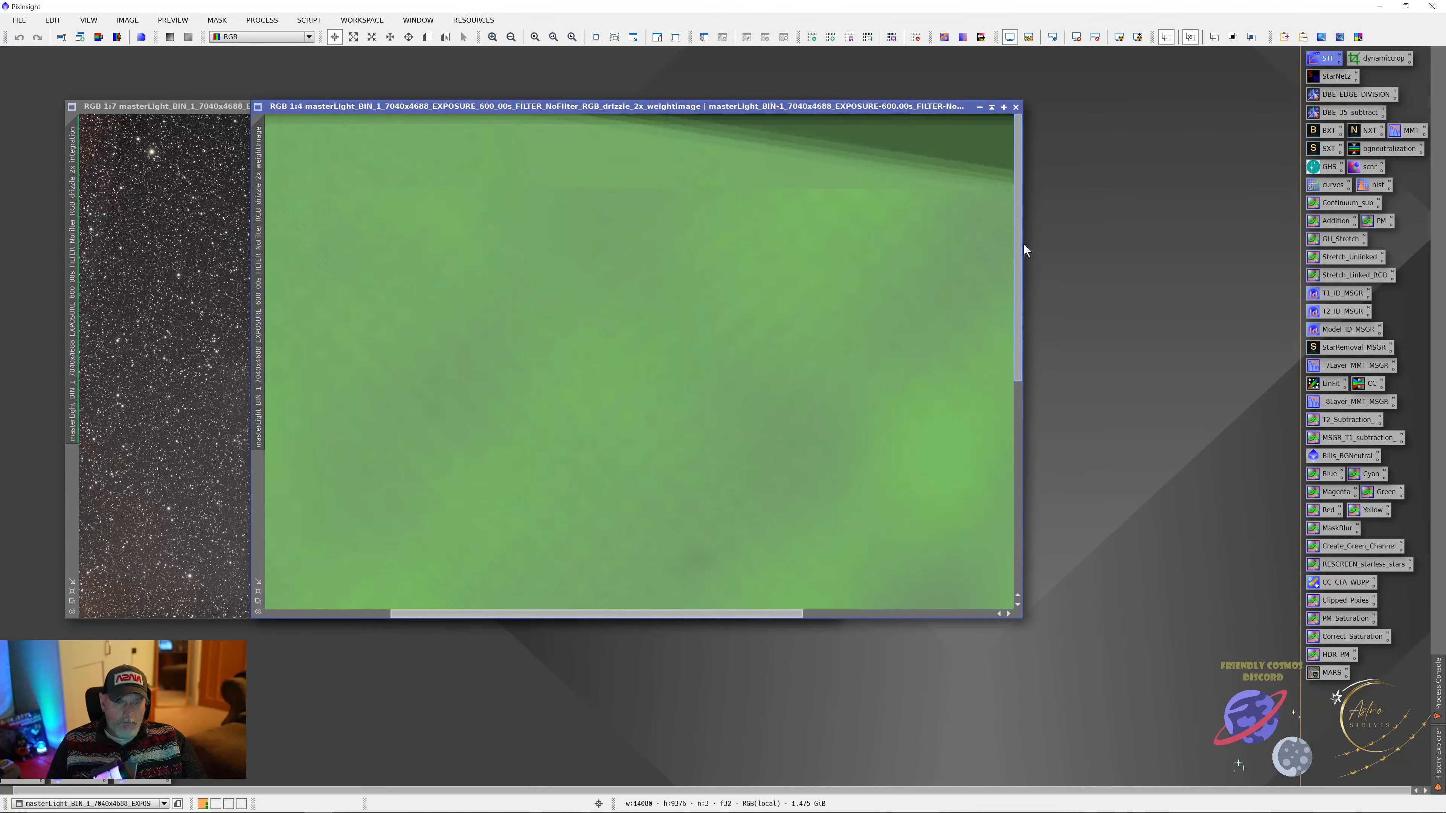
drag(685, 613, 454, 622)
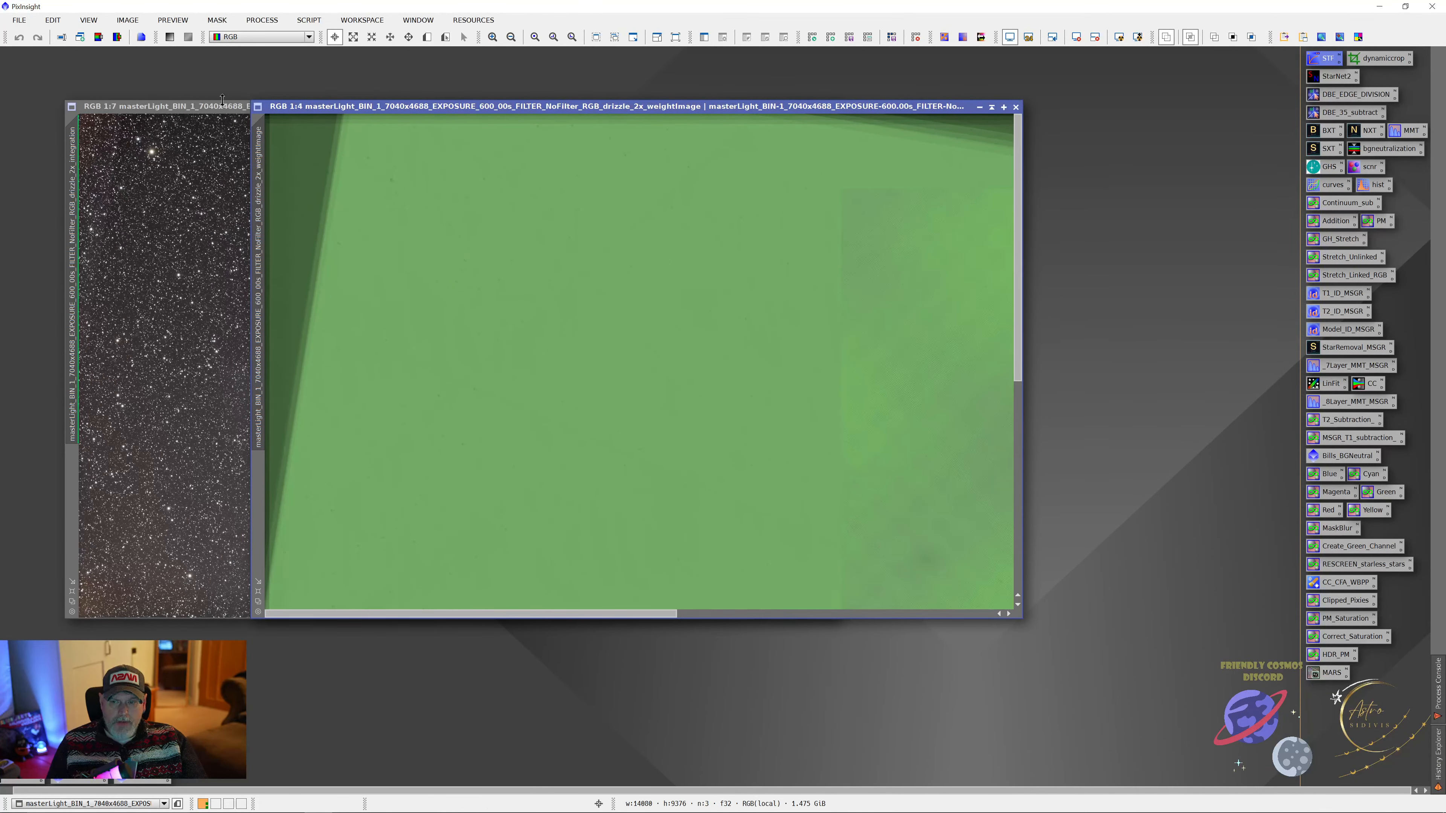
drag(330, 107, 504, 103)
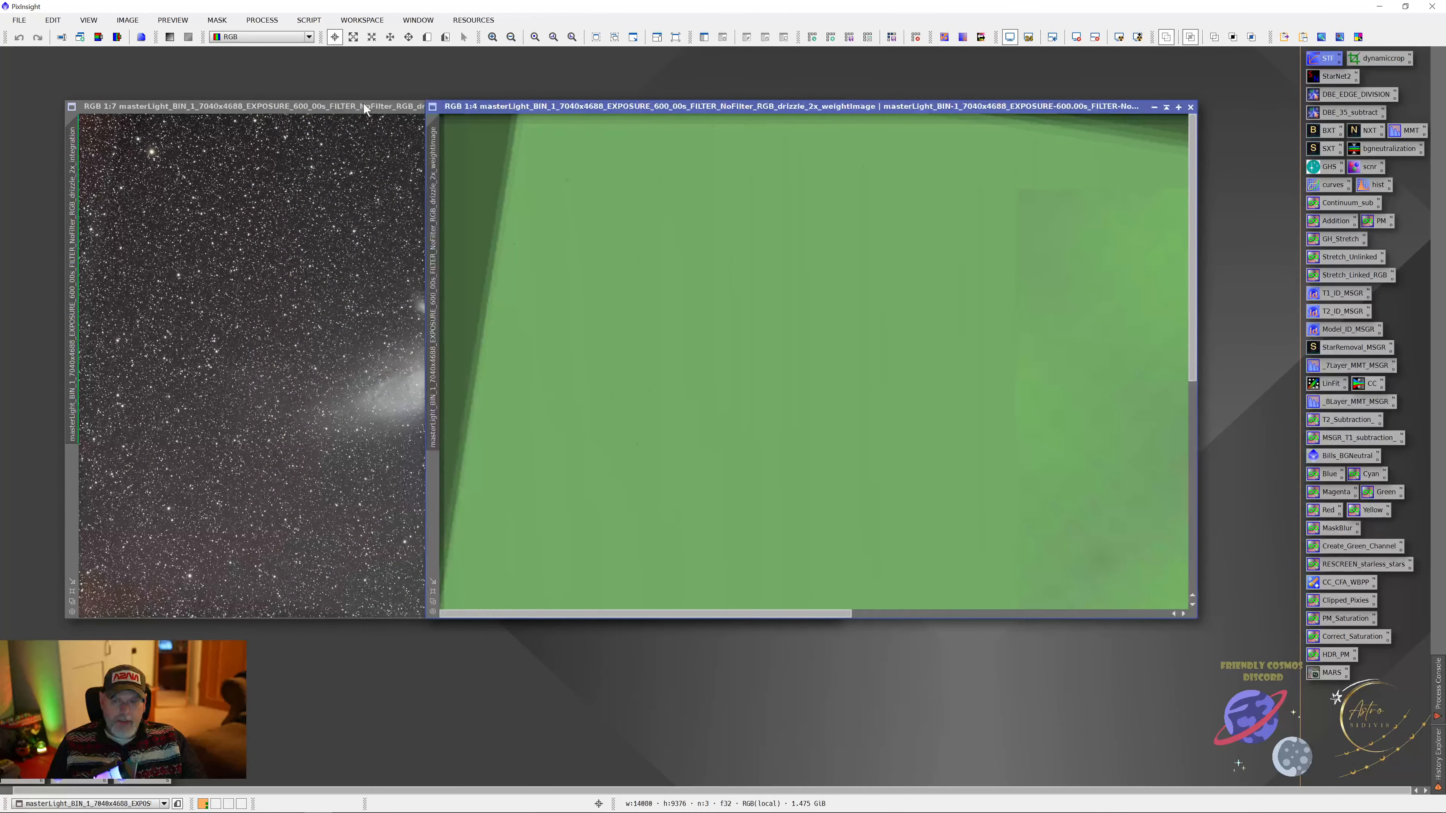
- Examine the drizzle integration image, from individual stars at high magnification to the whole Andromeda frame
drag(353, 110, 436, 136)
scroll(295, 222, up, 7)
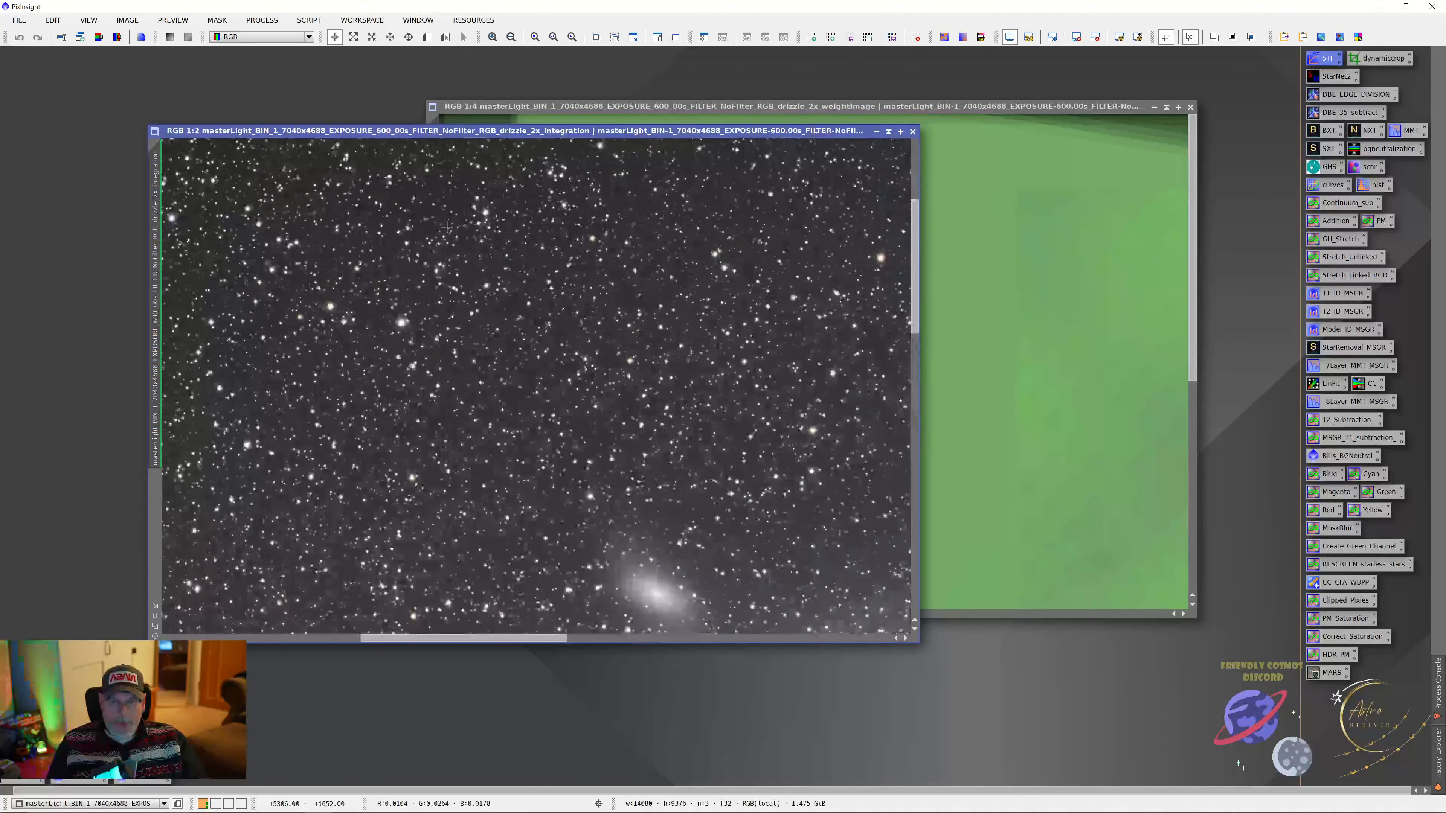
scroll(447, 228, up, 2)
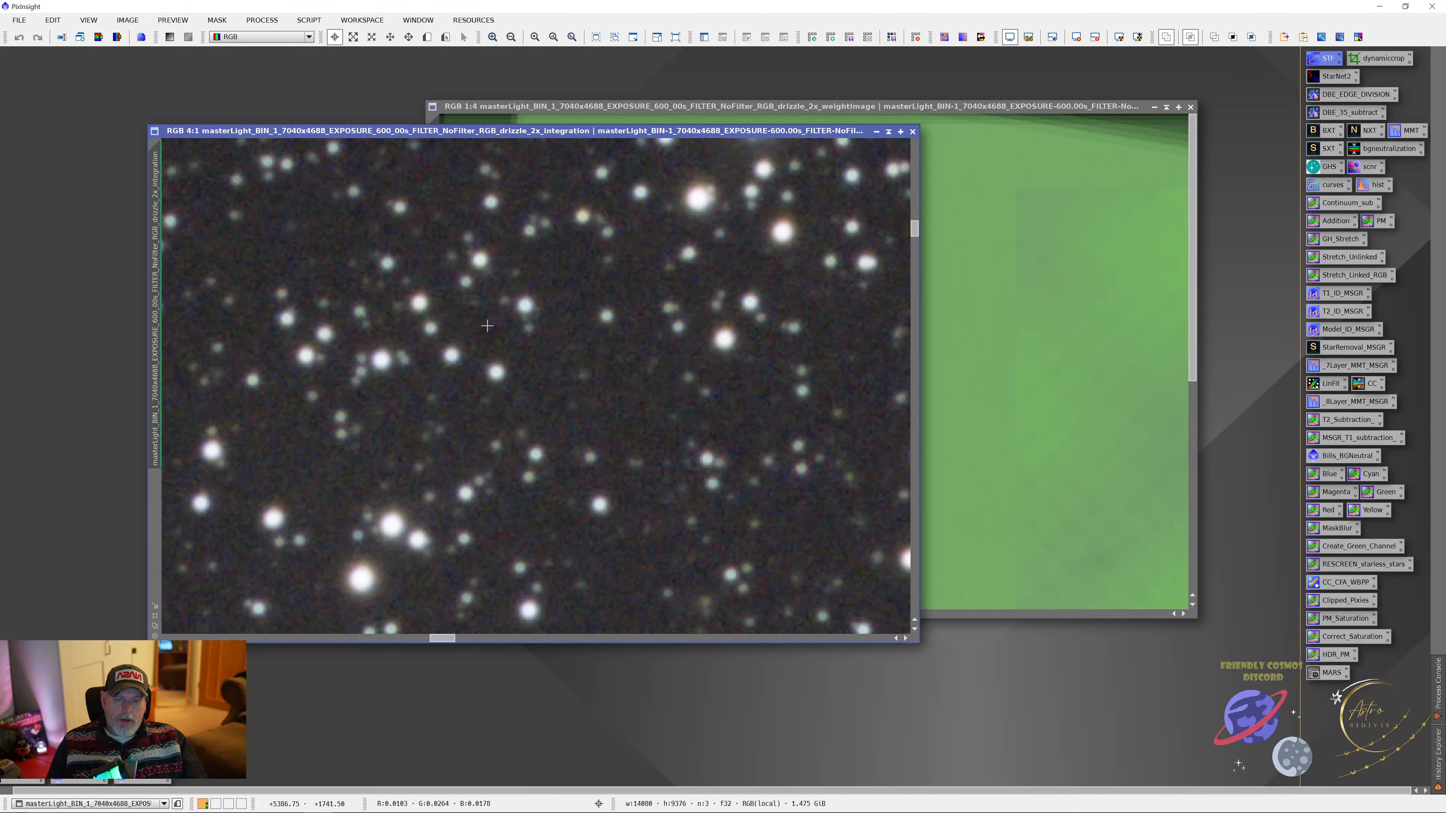
scroll(487, 326, down, 1)
scroll(487, 327, down, 3)
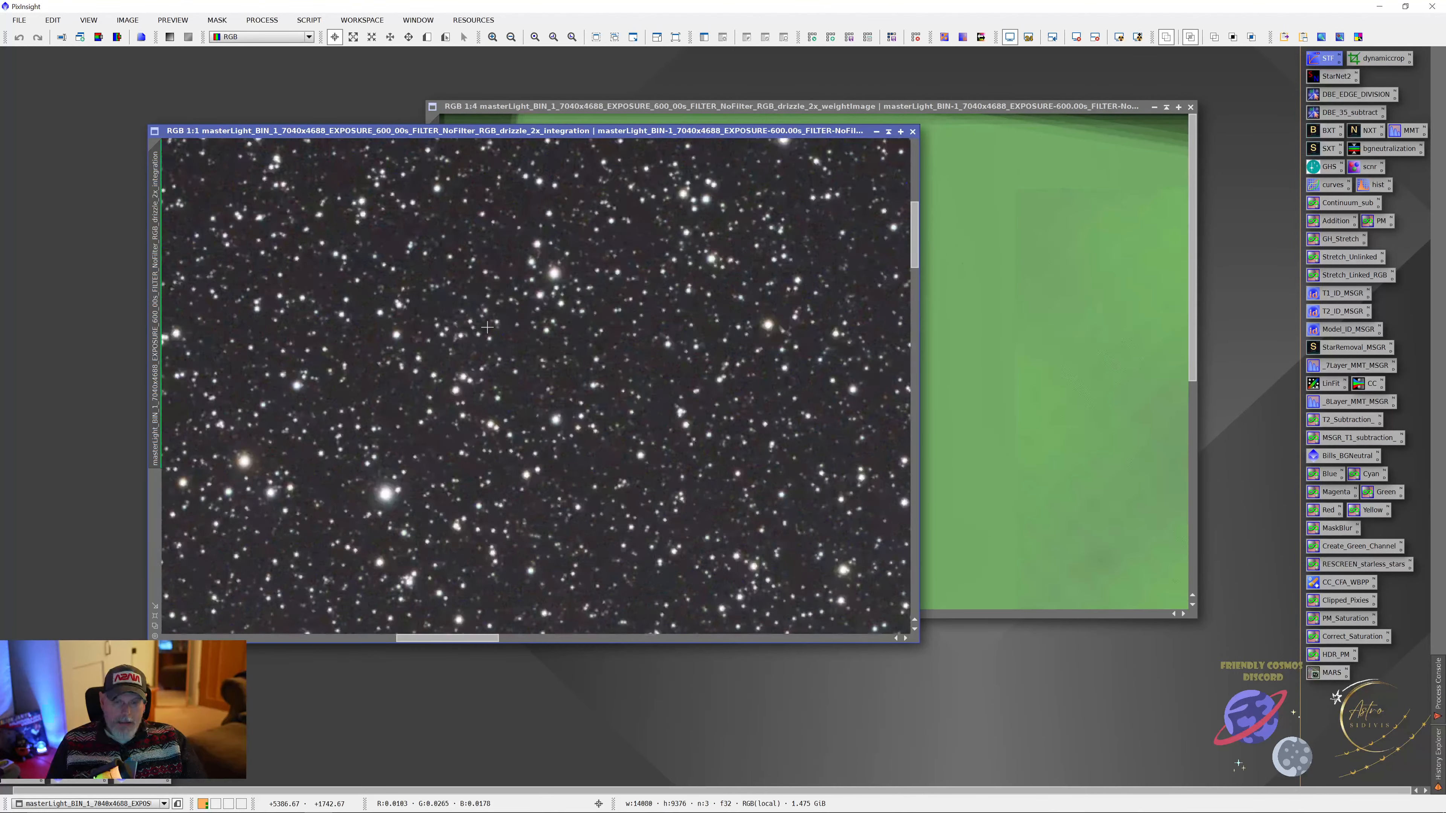
scroll(487, 327, down, 3)
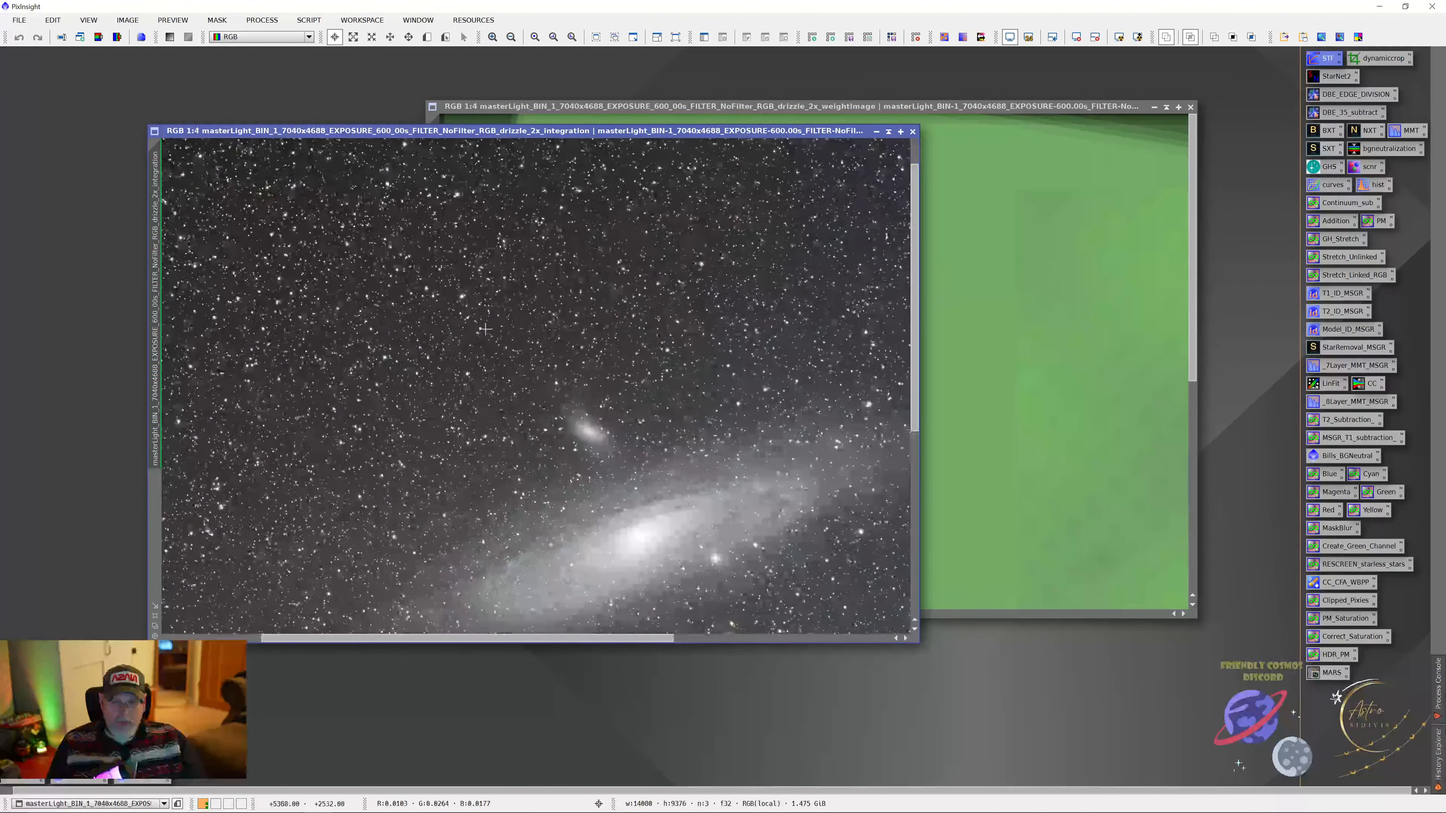
scroll(484, 329, down, 3)
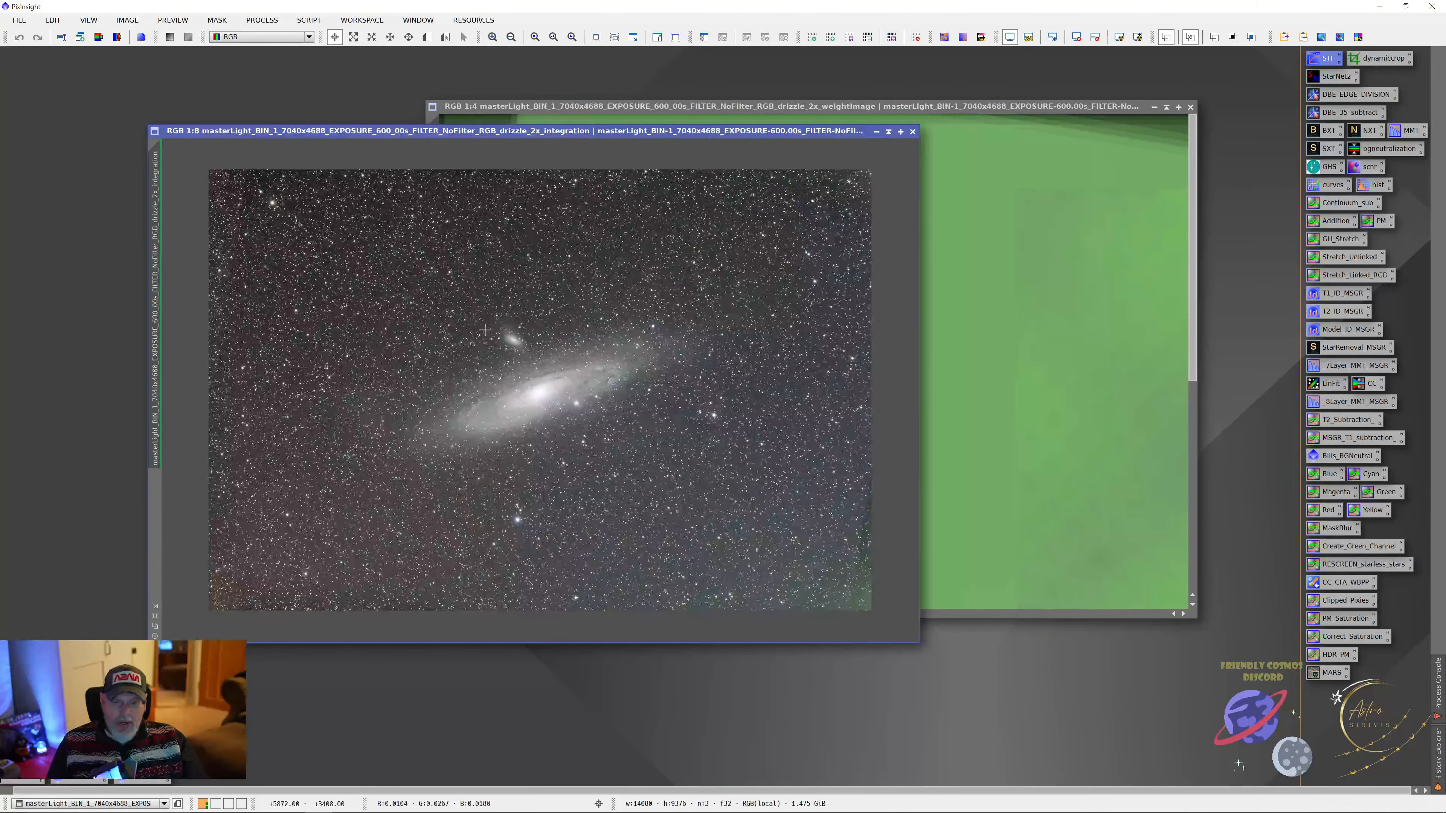
scroll(485, 329, up, 1)
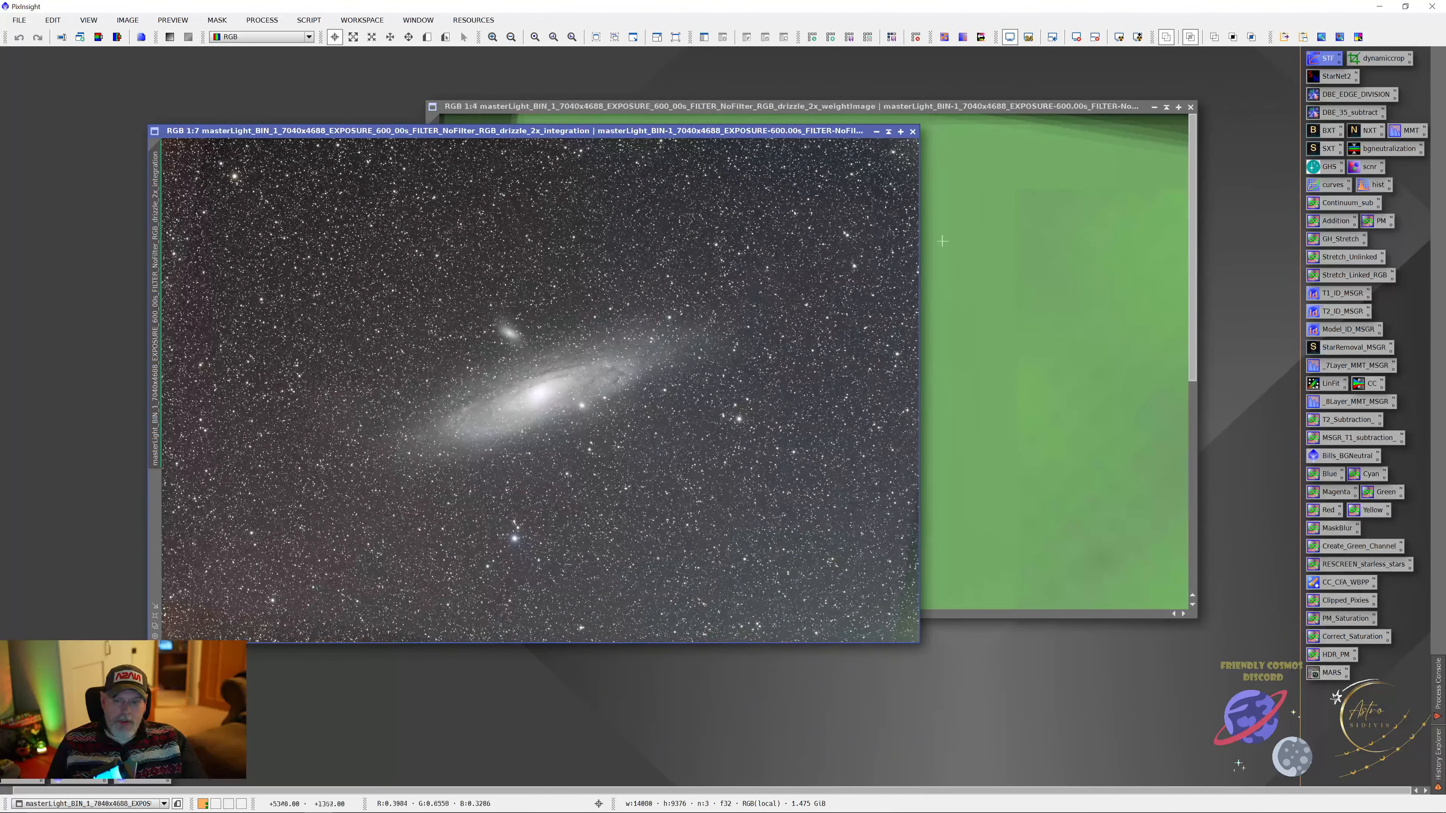
drag(669, 130, 738, 146)
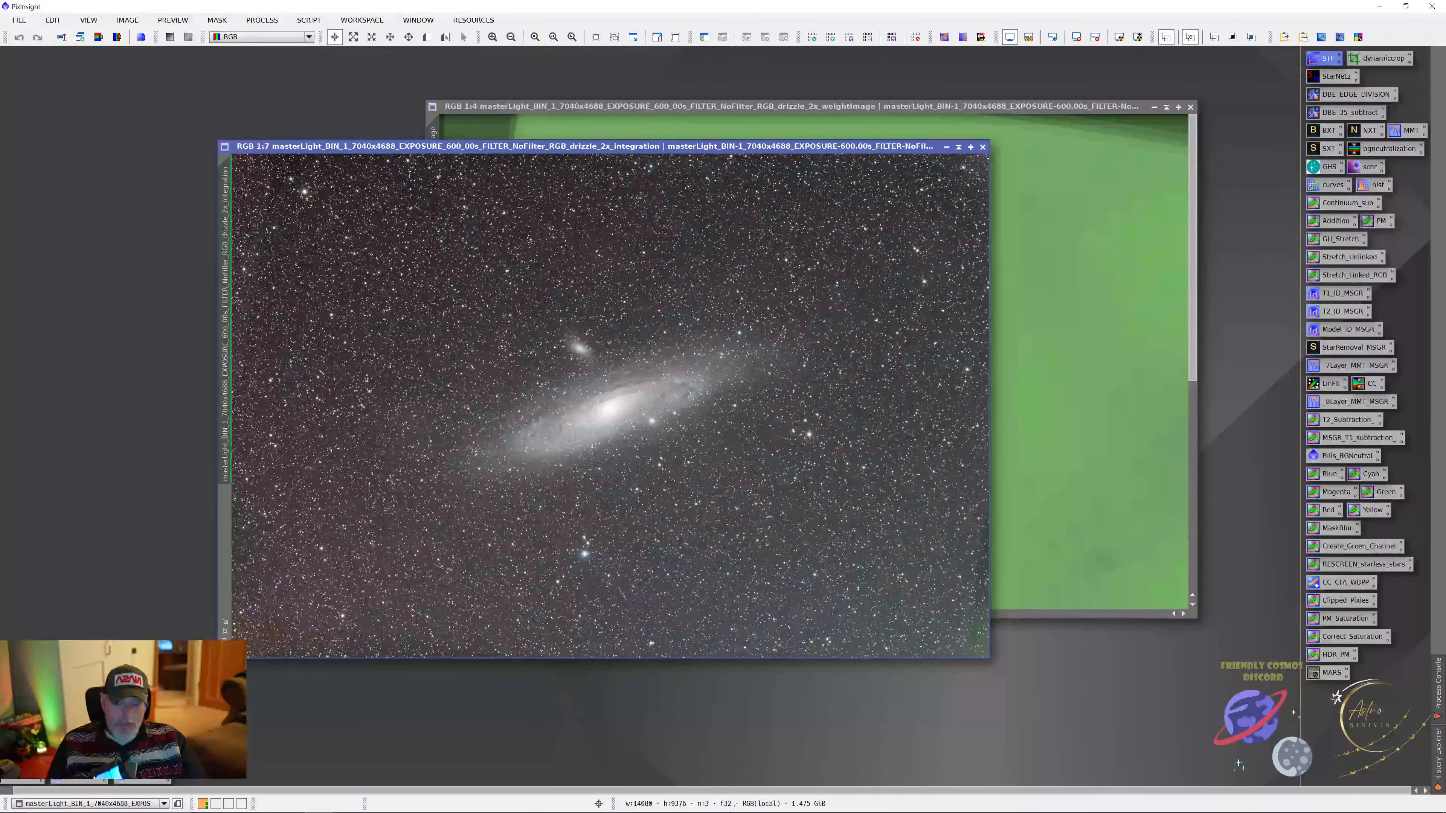
drag(619, 149, 602, 139)
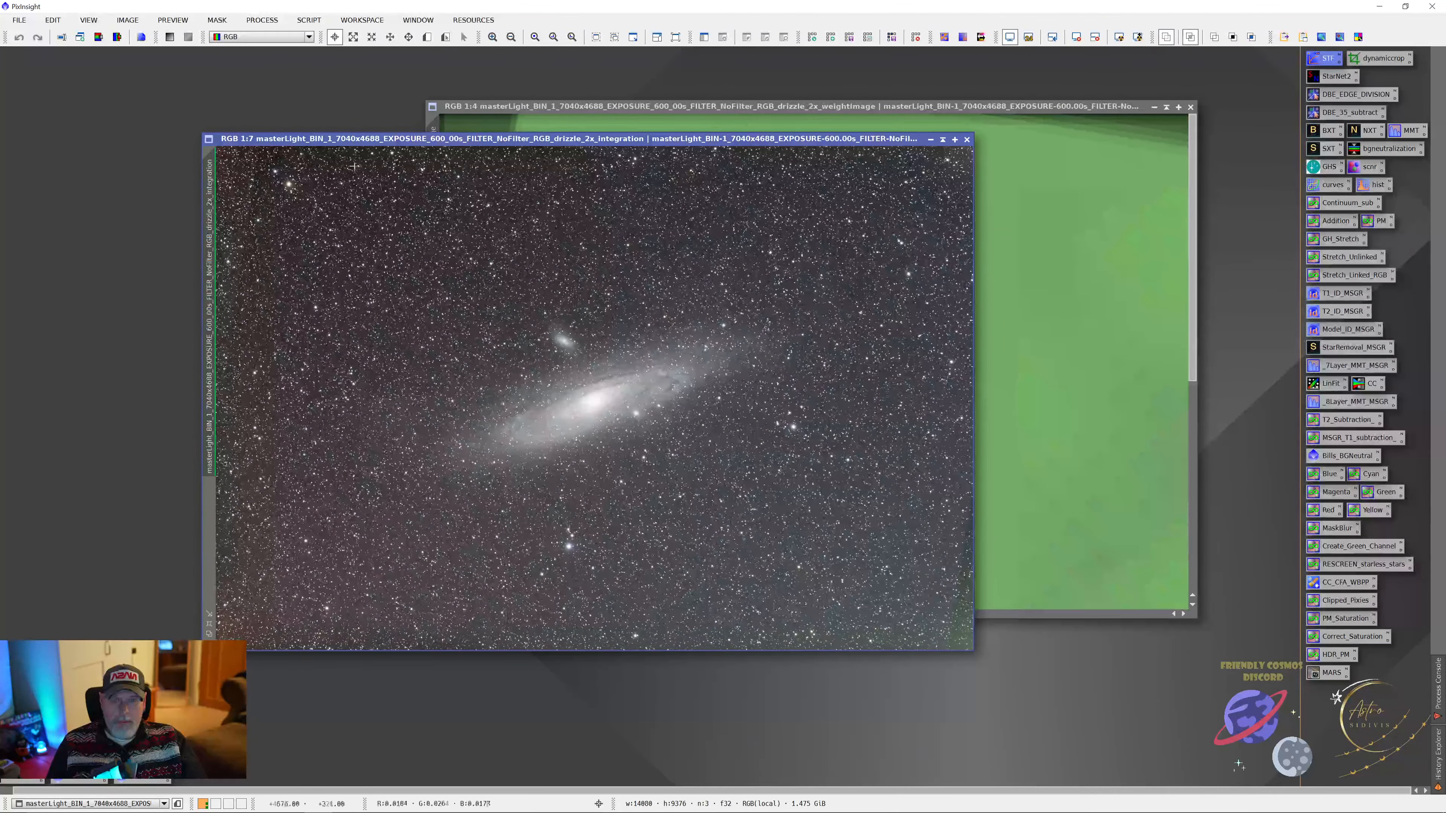
drag(529, 141, 494, 155)
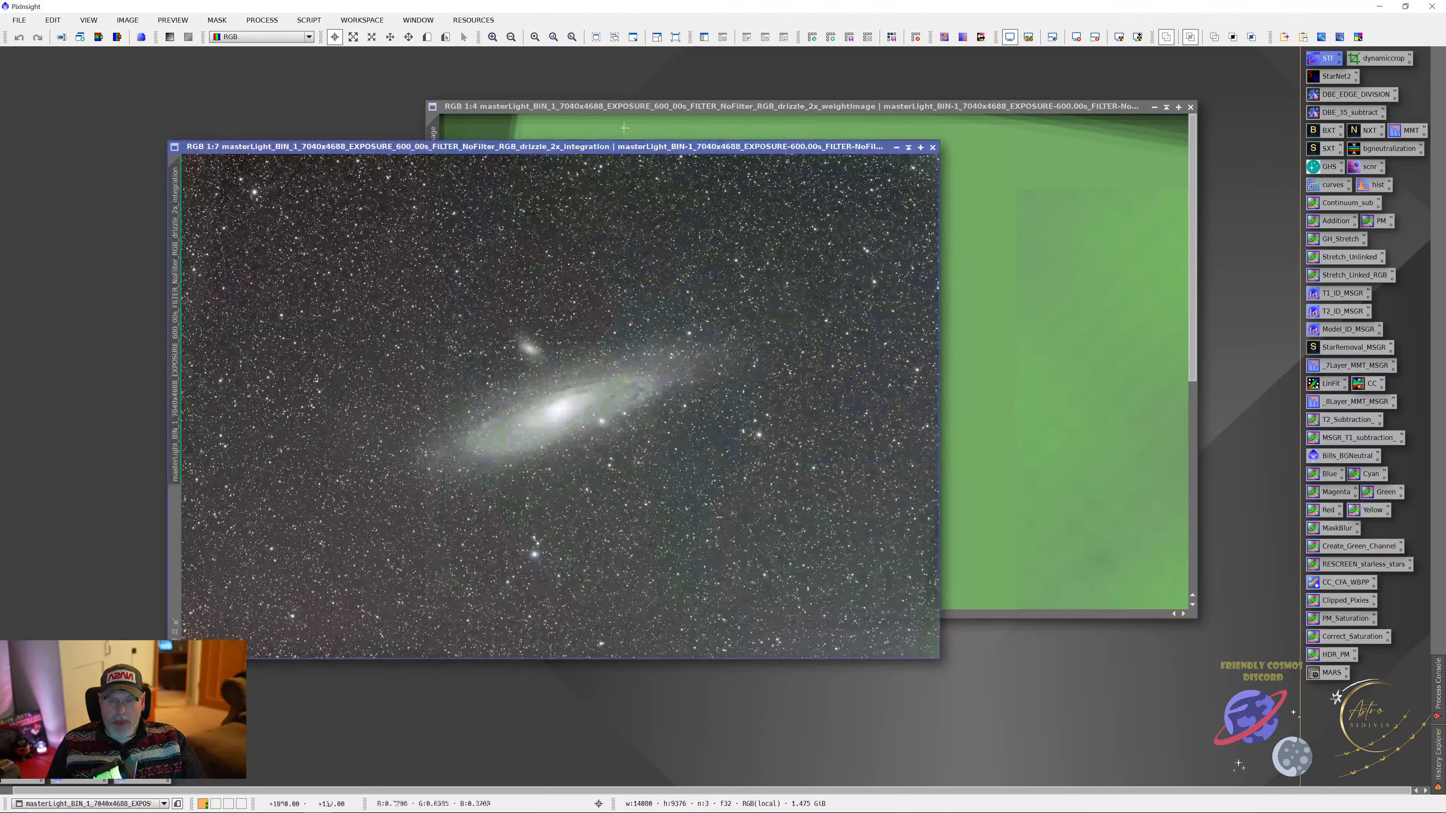
- Compare against the weight image again, examining its full frame and dark stacking borders
drag(637, 104, 520, 142)
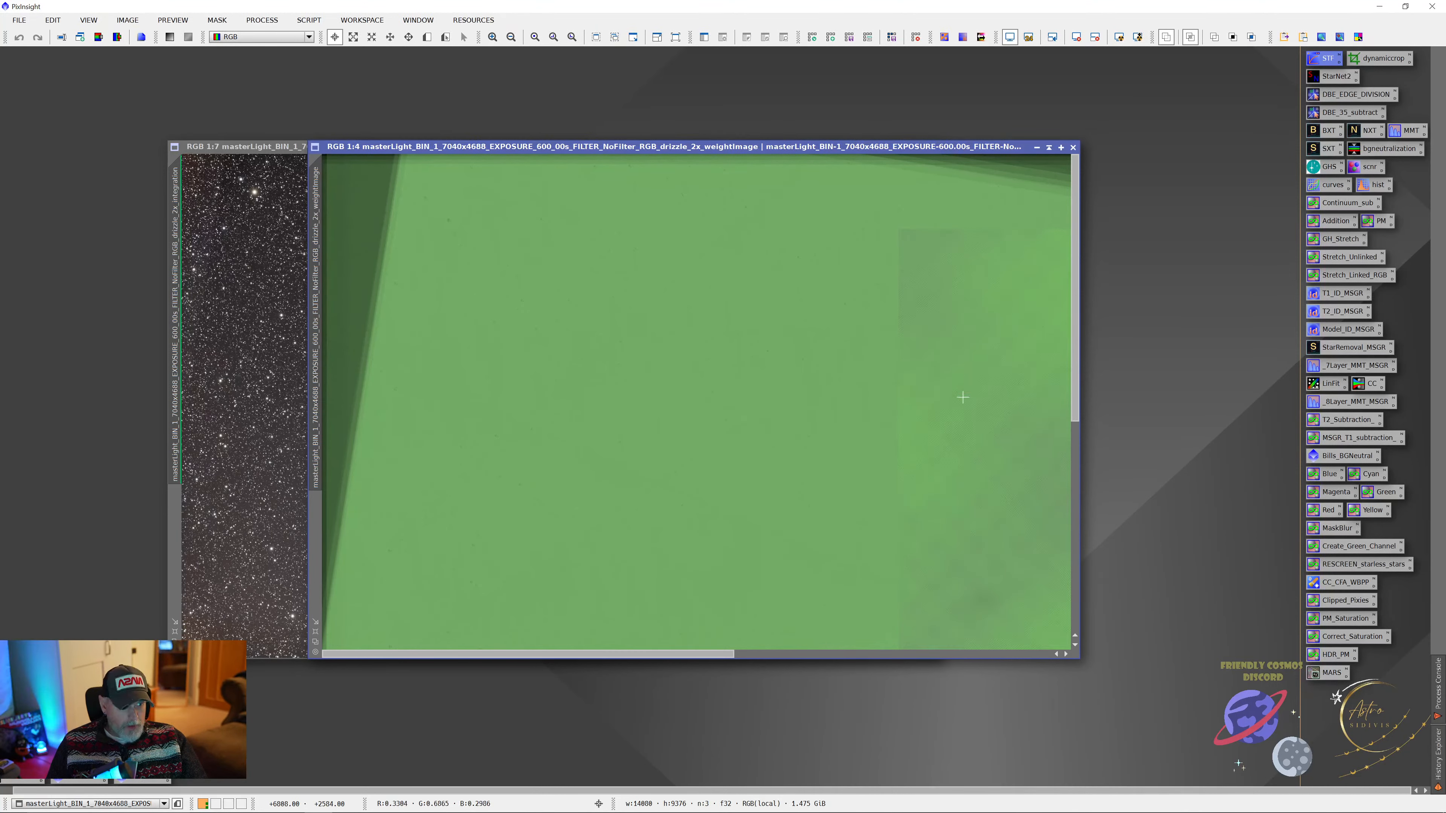
drag(701, 154, 604, 147)
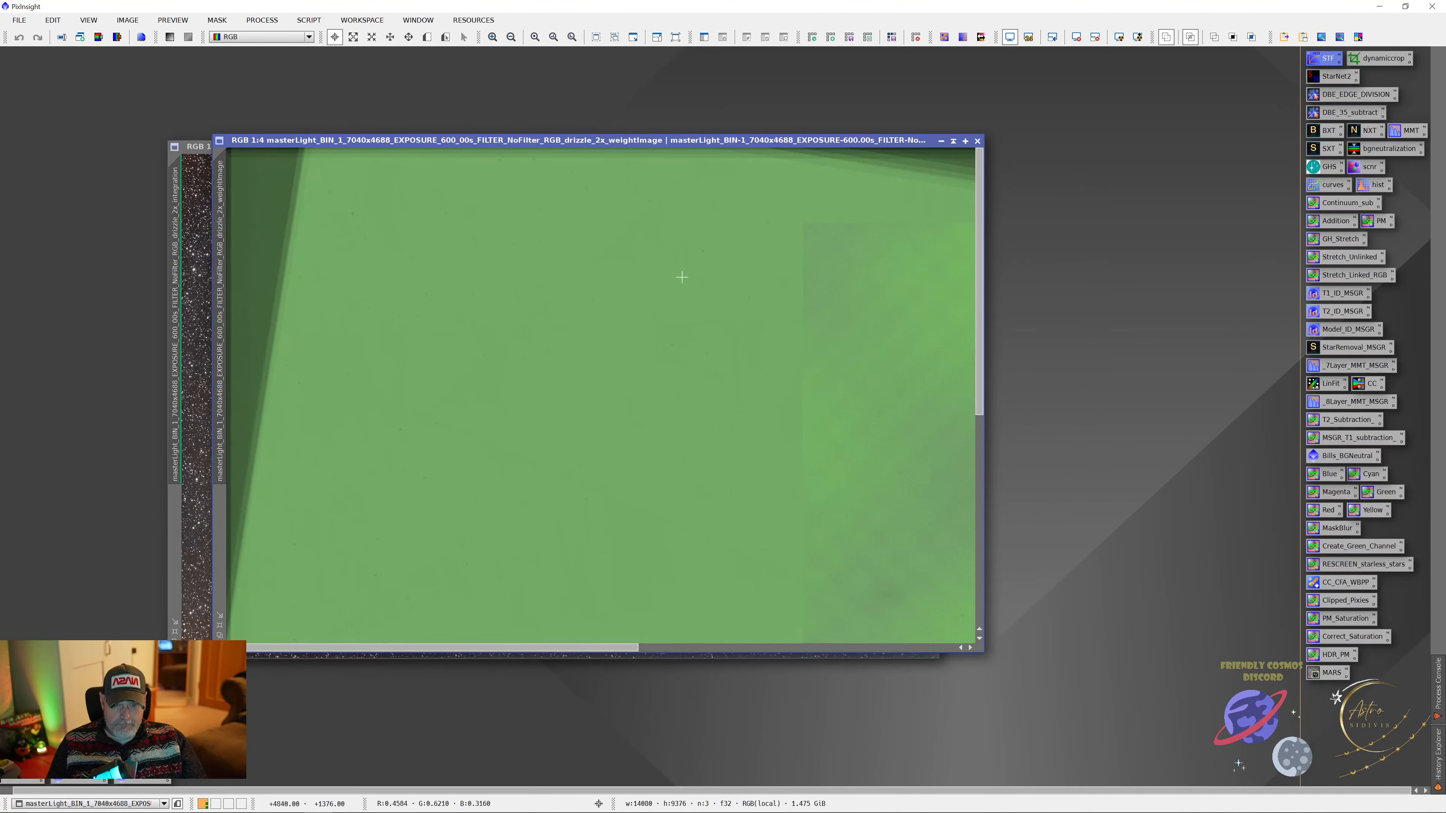
scroll(570, 326, up, 1)
scroll(569, 327, down, 3)
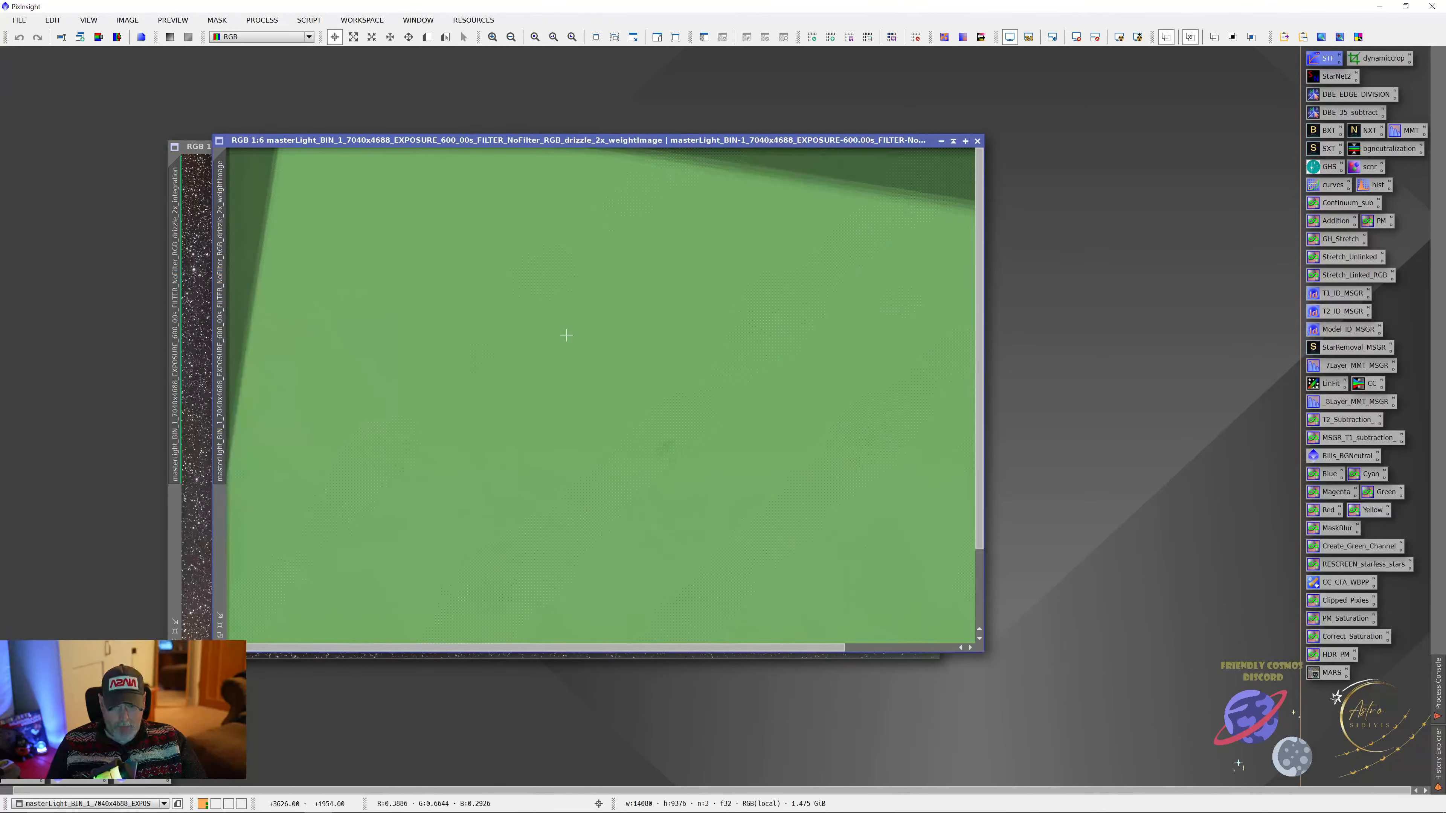
scroll(566, 336, down, 1)
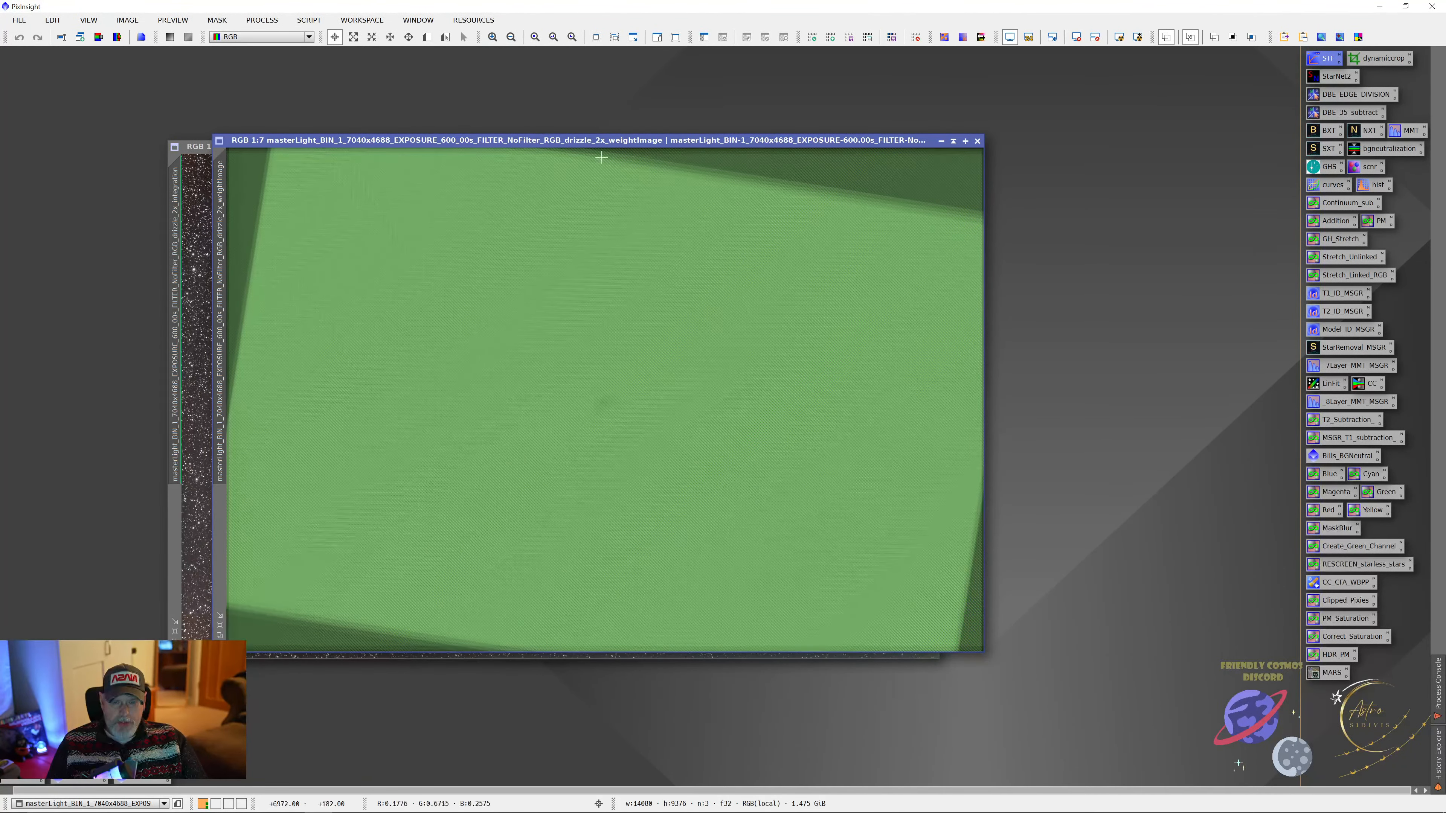
drag(589, 140, 618, 139)
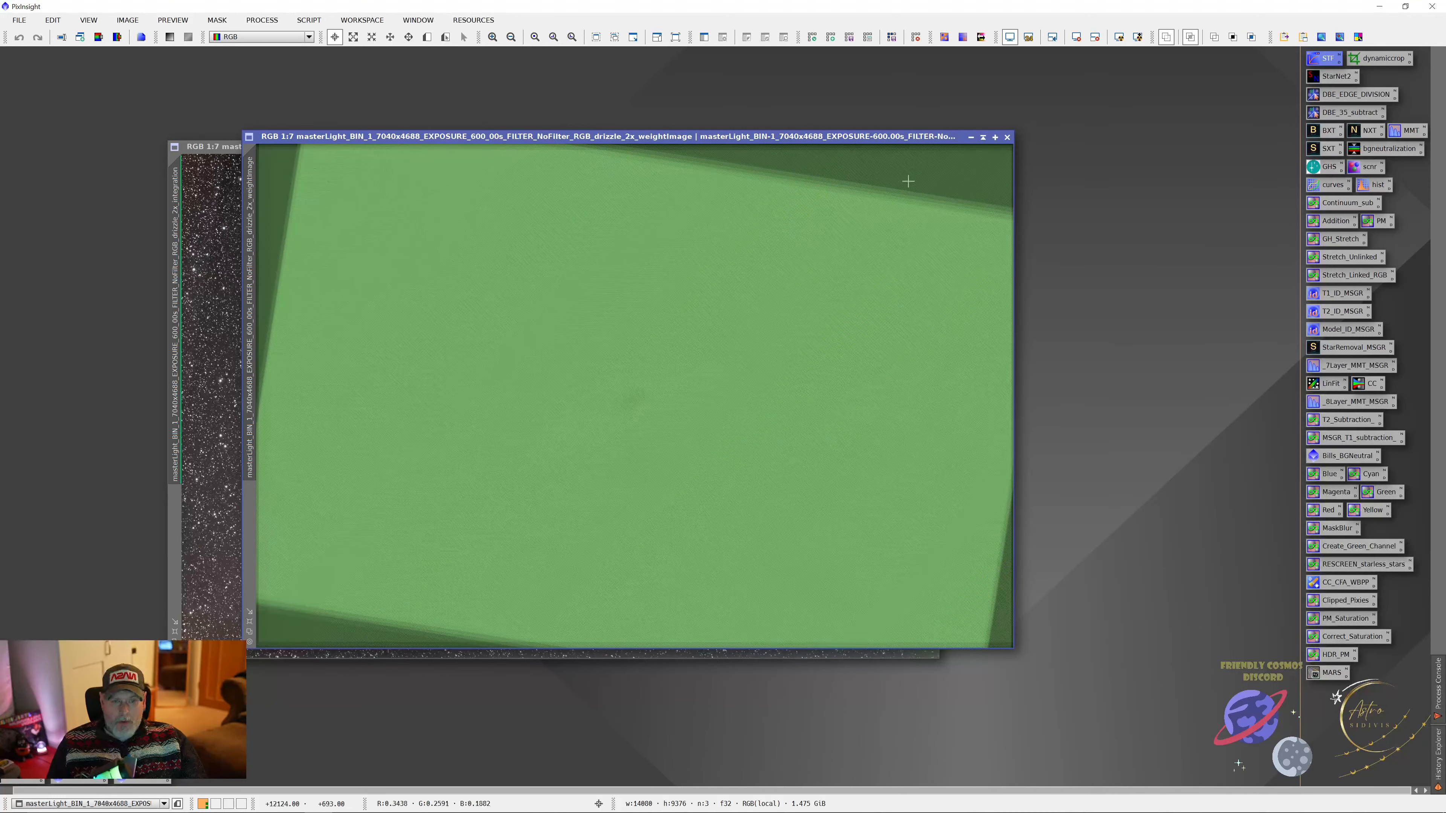
- Start DynamicCrop on the weight image and rotate the crop frame about 8.89° clockwise to match the tilted stacking edges
double_click(1371, 60)
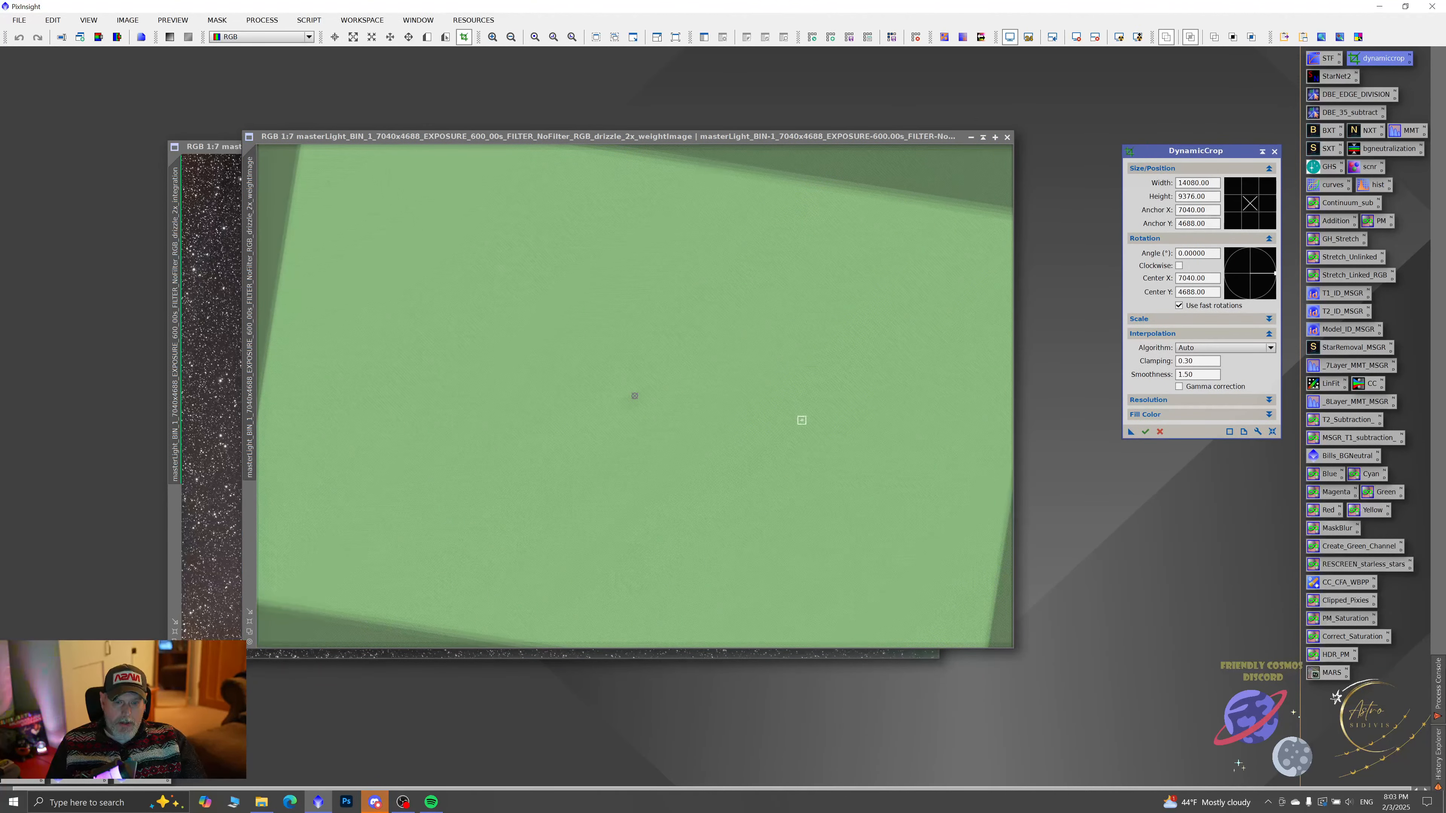
scroll(709, 350, down, 2)
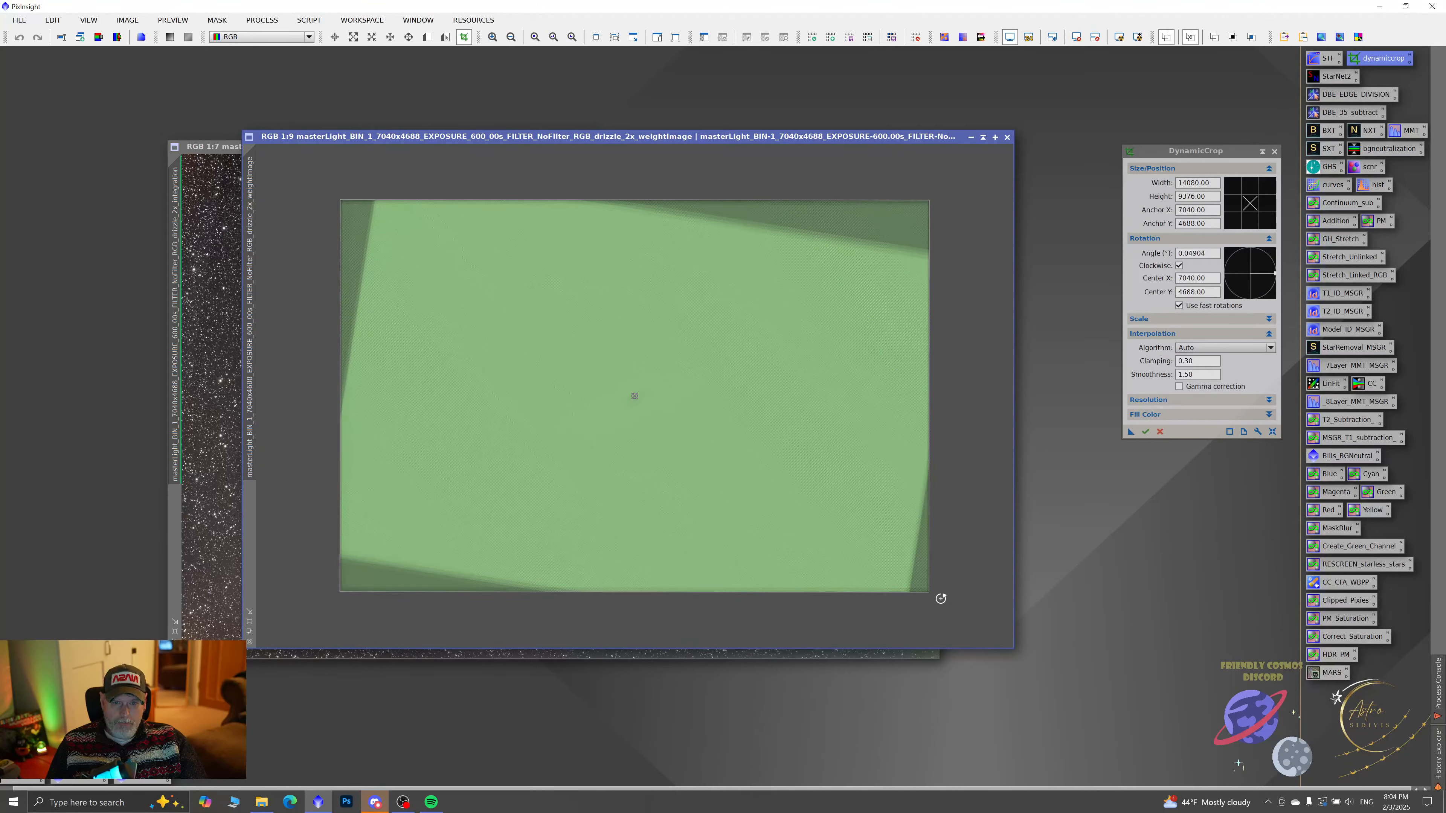
drag(941, 598, 872, 611)
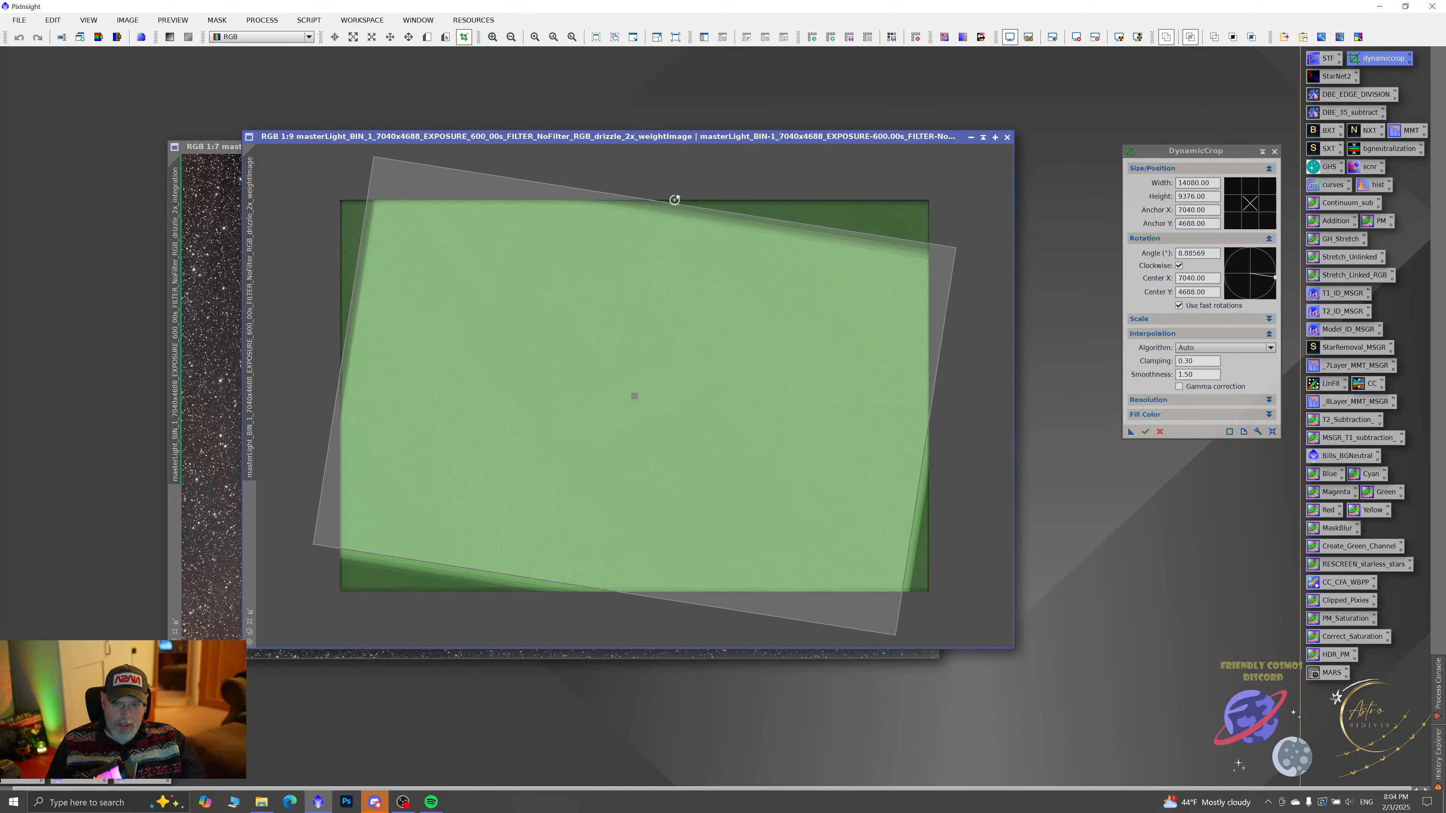
click(195, 147)
click(942, 149)
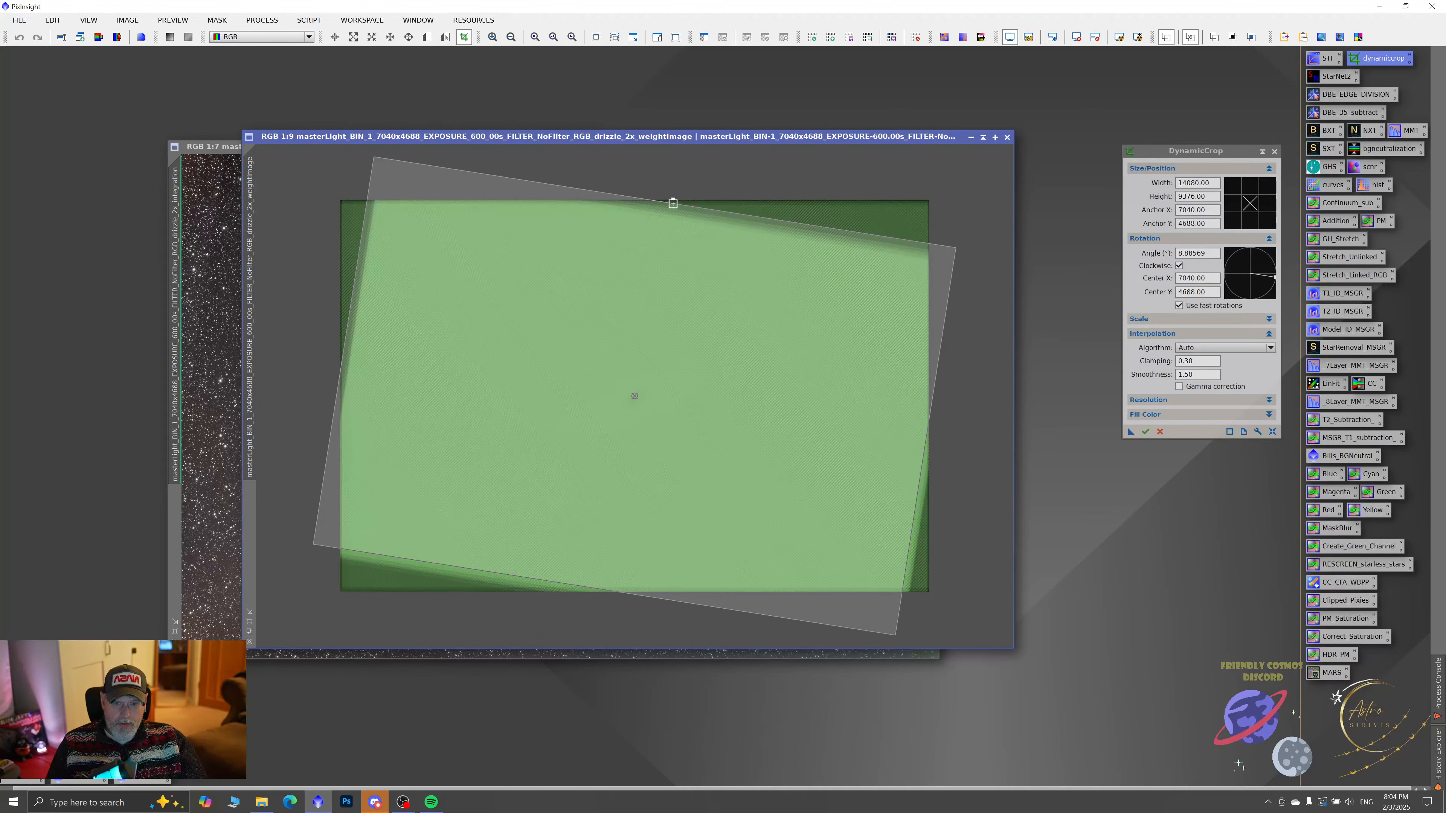
- Pull in all four sides of the crop frame to about 12950 × 7546 pixels
drag(672, 203, 659, 231)
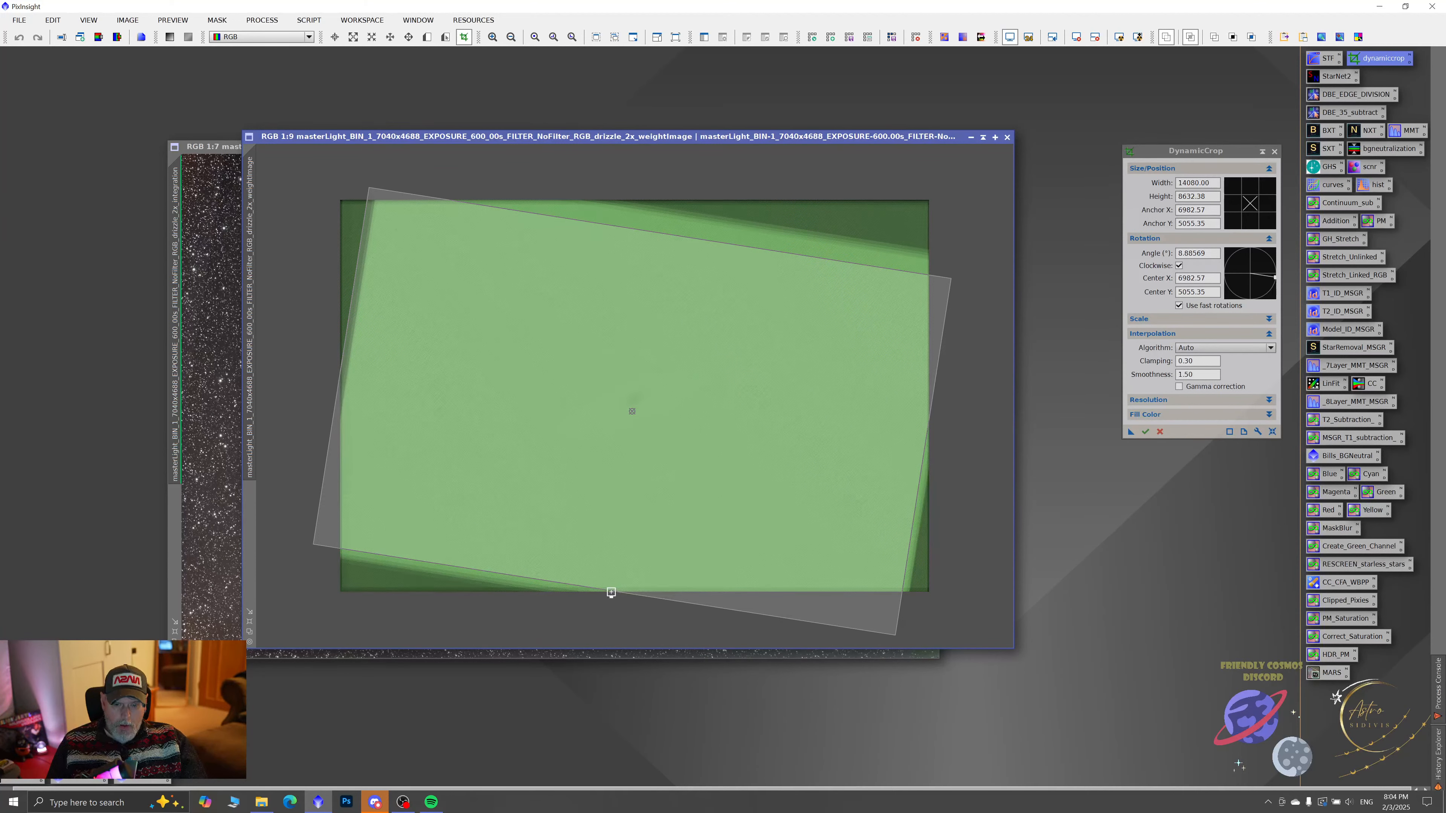
drag(611, 593, 621, 547)
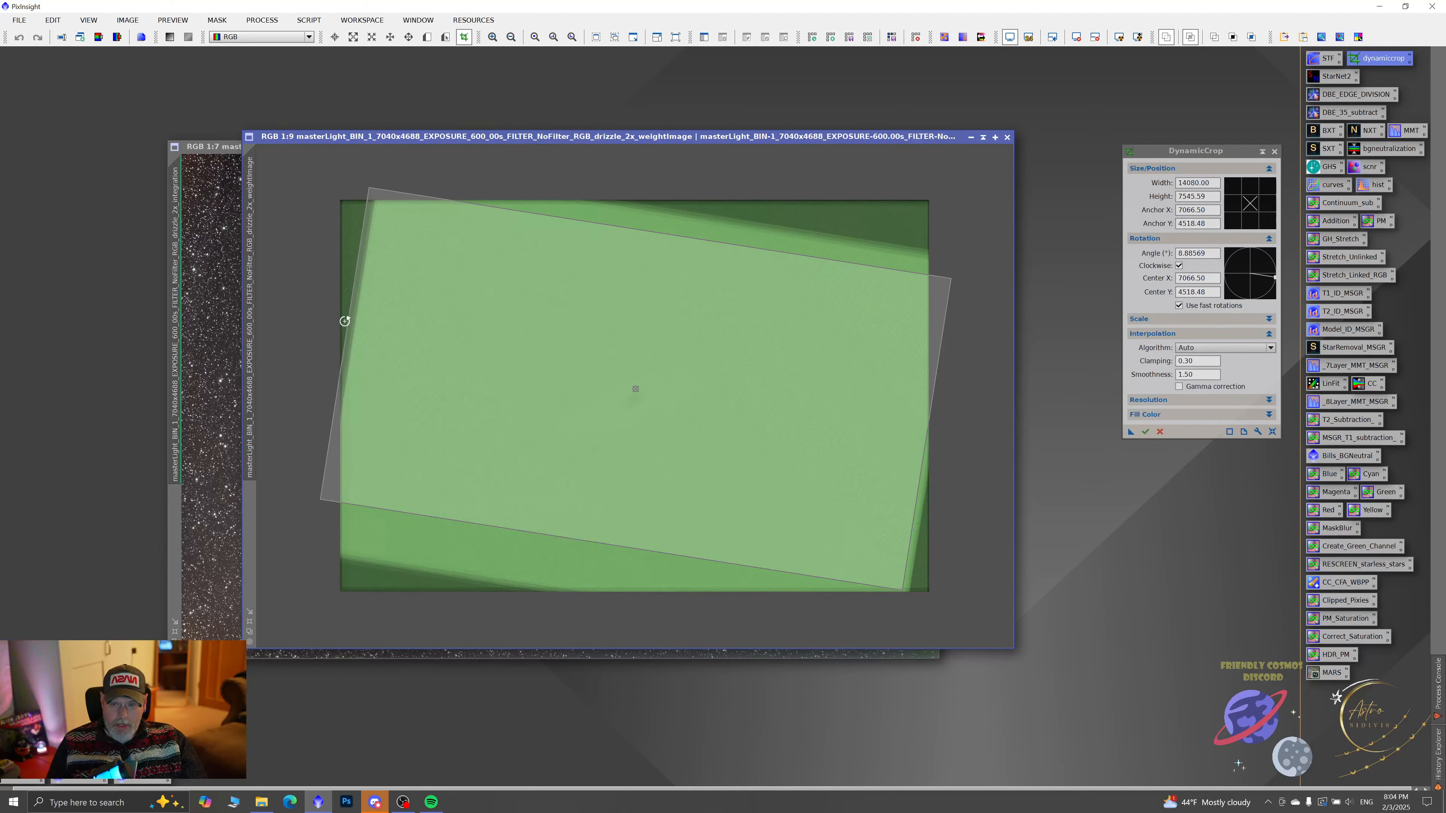
drag(346, 326, 366, 334)
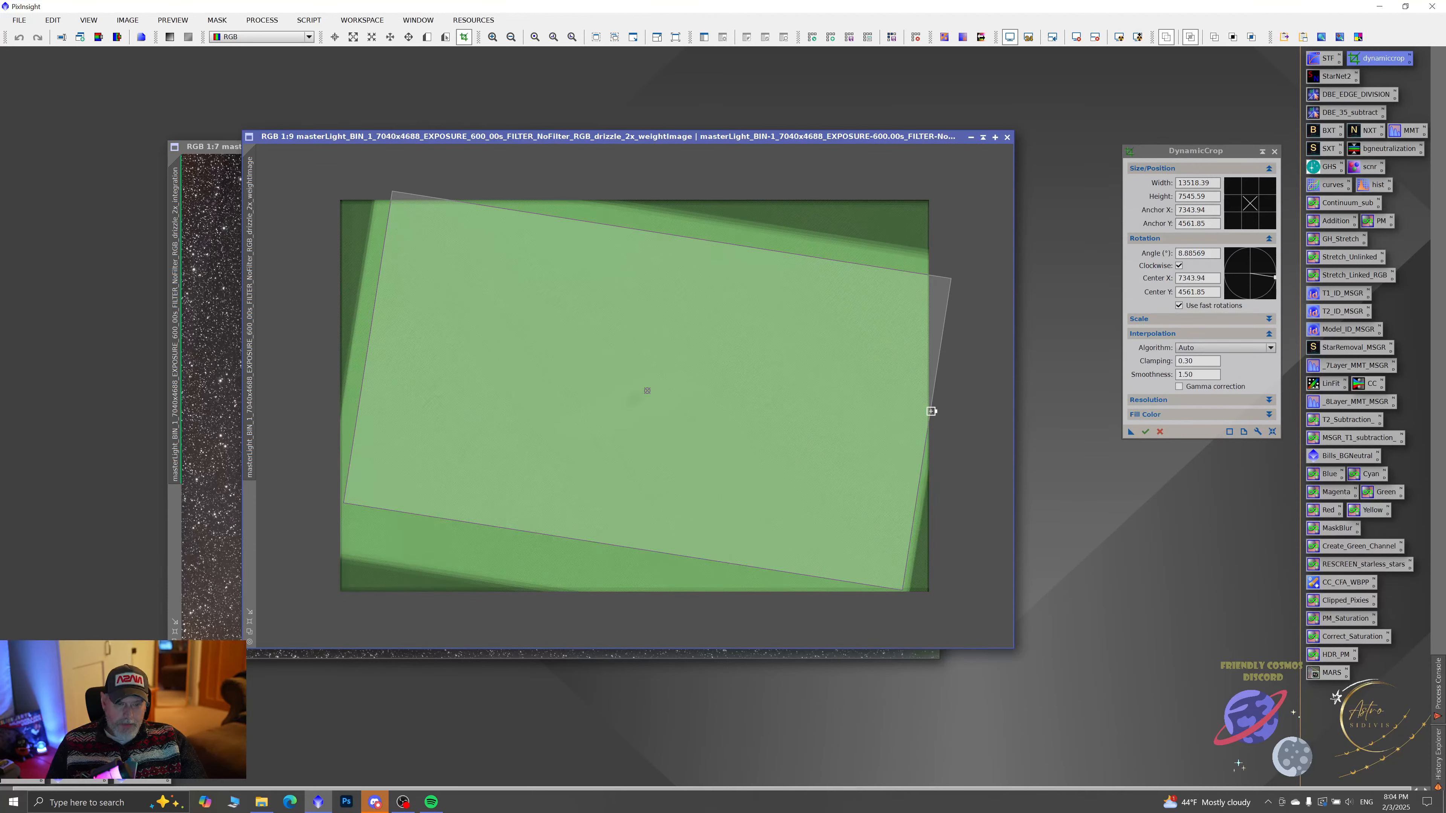
drag(932, 411, 908, 406)
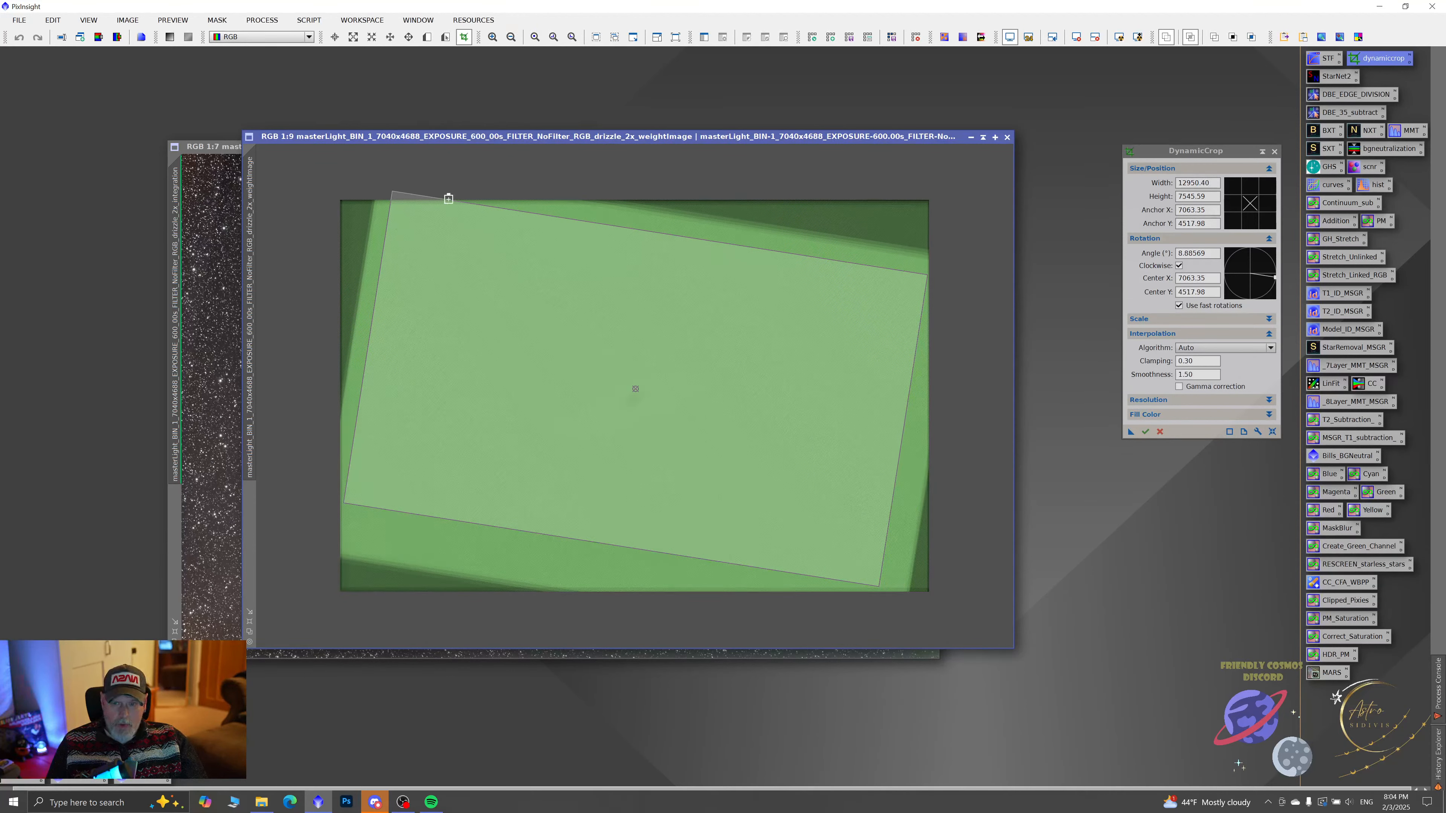
- Refit the crop frame inside the bright area with a rotation of about 5.25° clockwise and a height of about 7813 pixels
drag(380, 452, 380, 448)
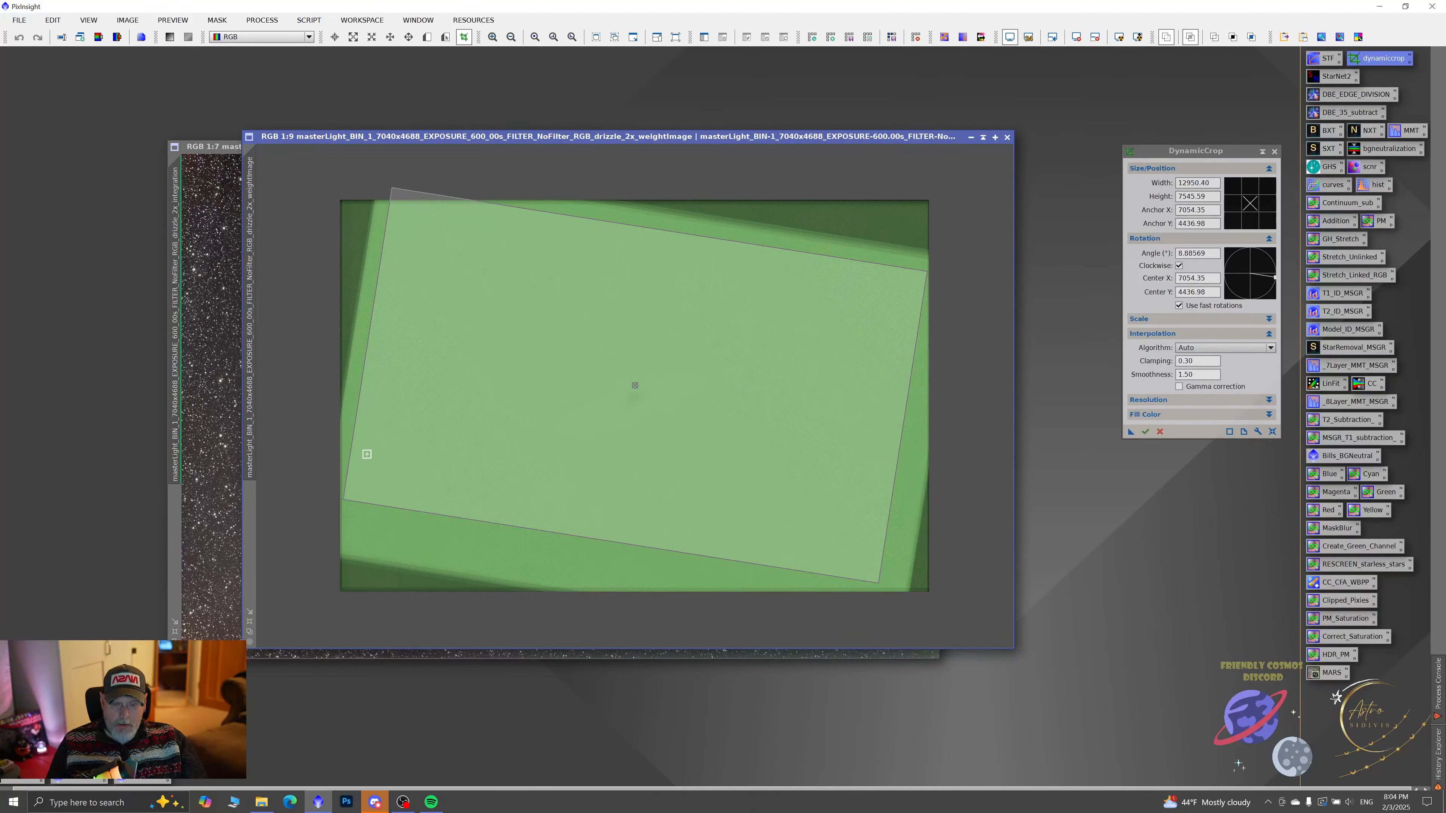
drag(325, 505, 319, 529)
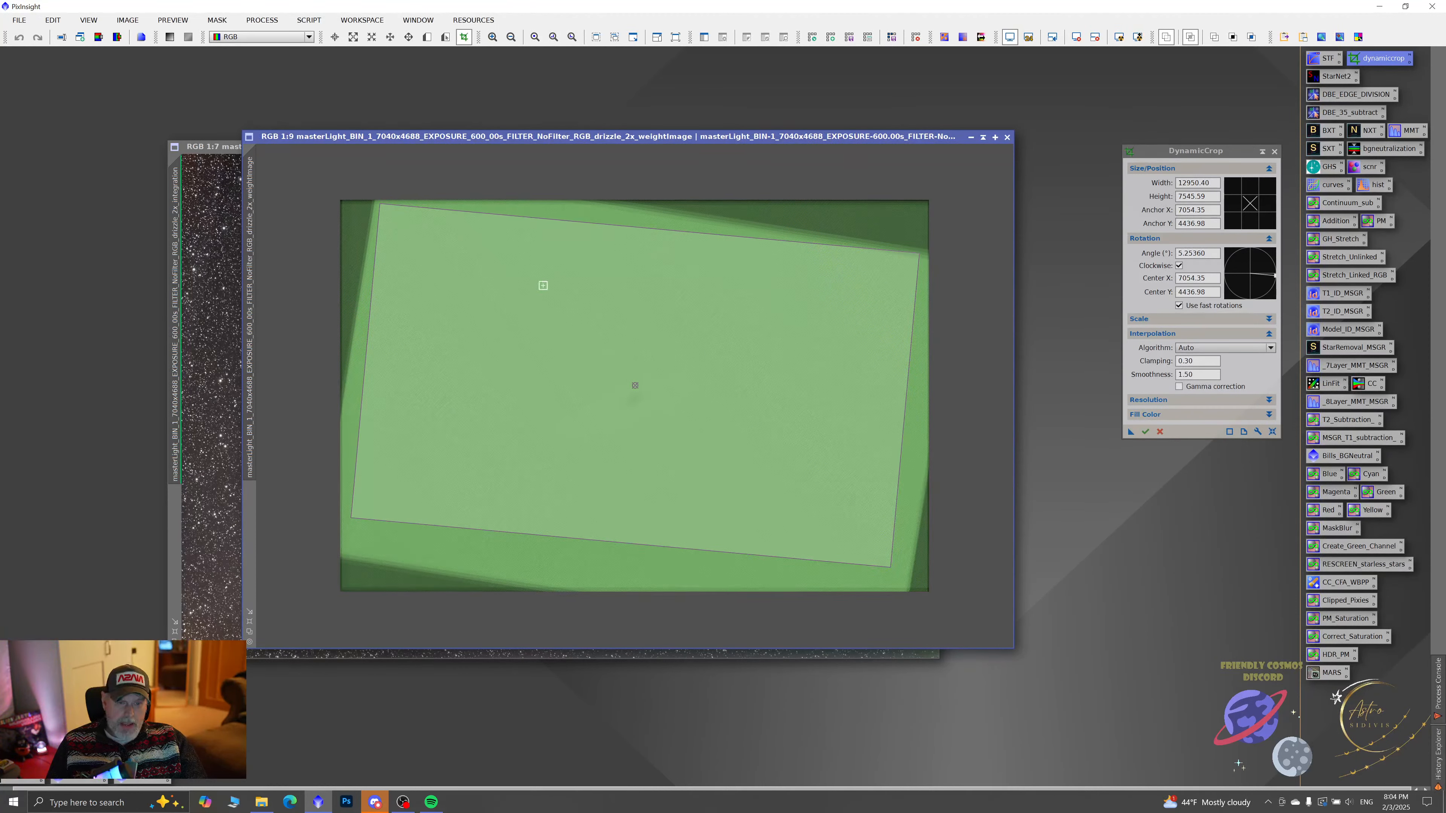
drag(636, 227, 634, 232)
drag(615, 449, 614, 465)
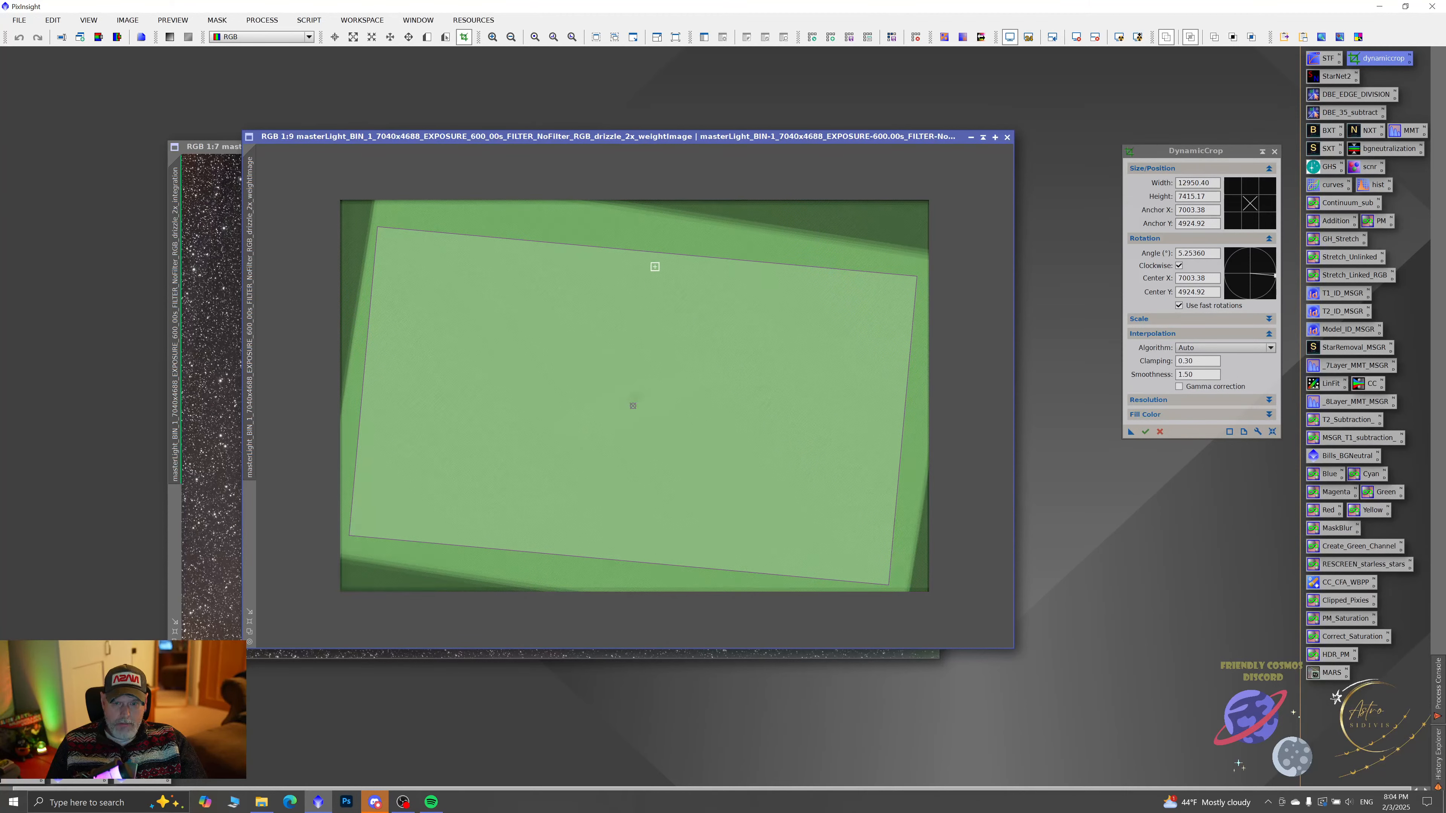
drag(657, 251, 660, 236)
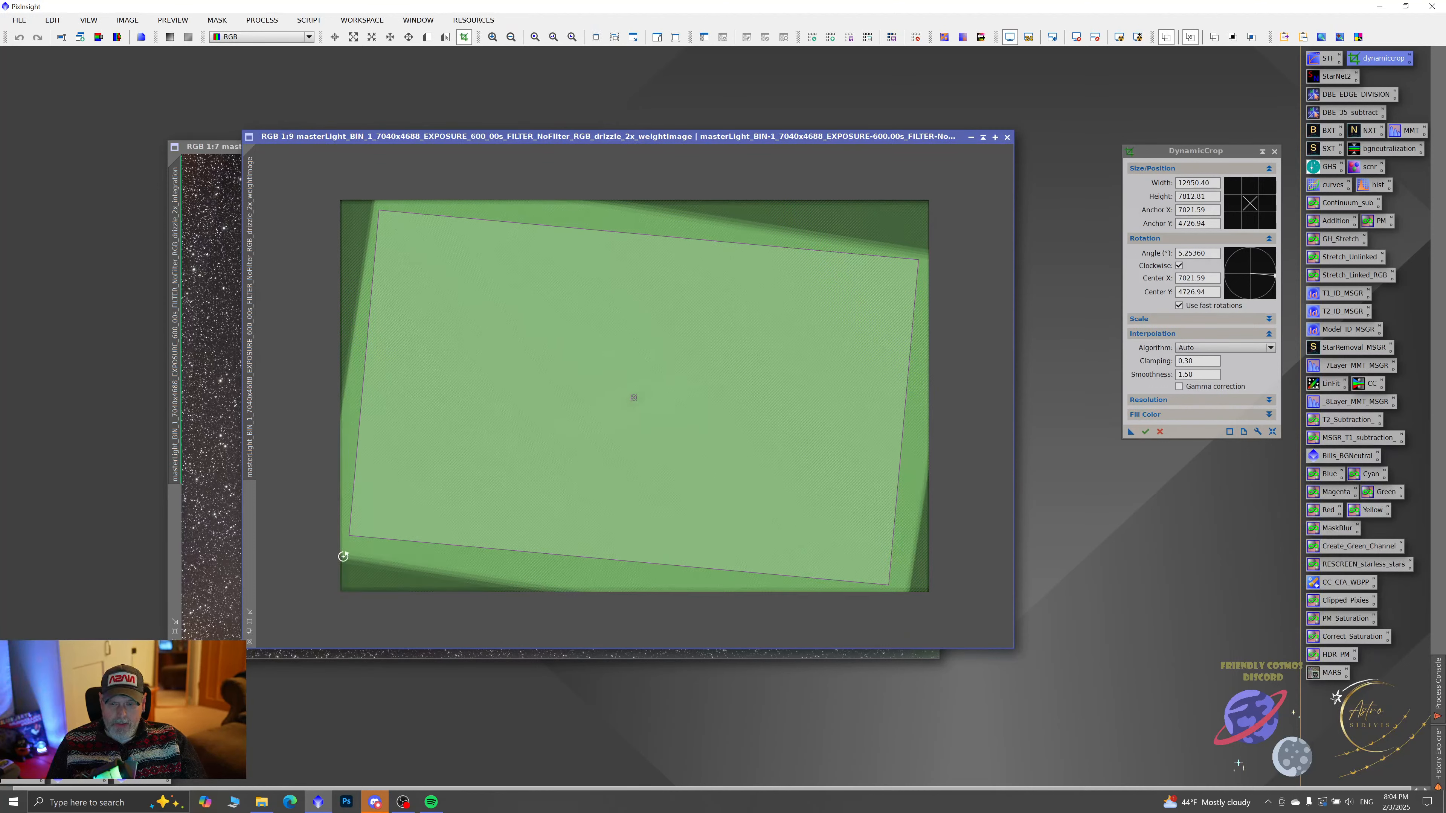
- Fine-tune the crop to about 4.76° clockwise and 7906 pixels high, and apply it to the drizzle integration image
drag(343, 557, 342, 561)
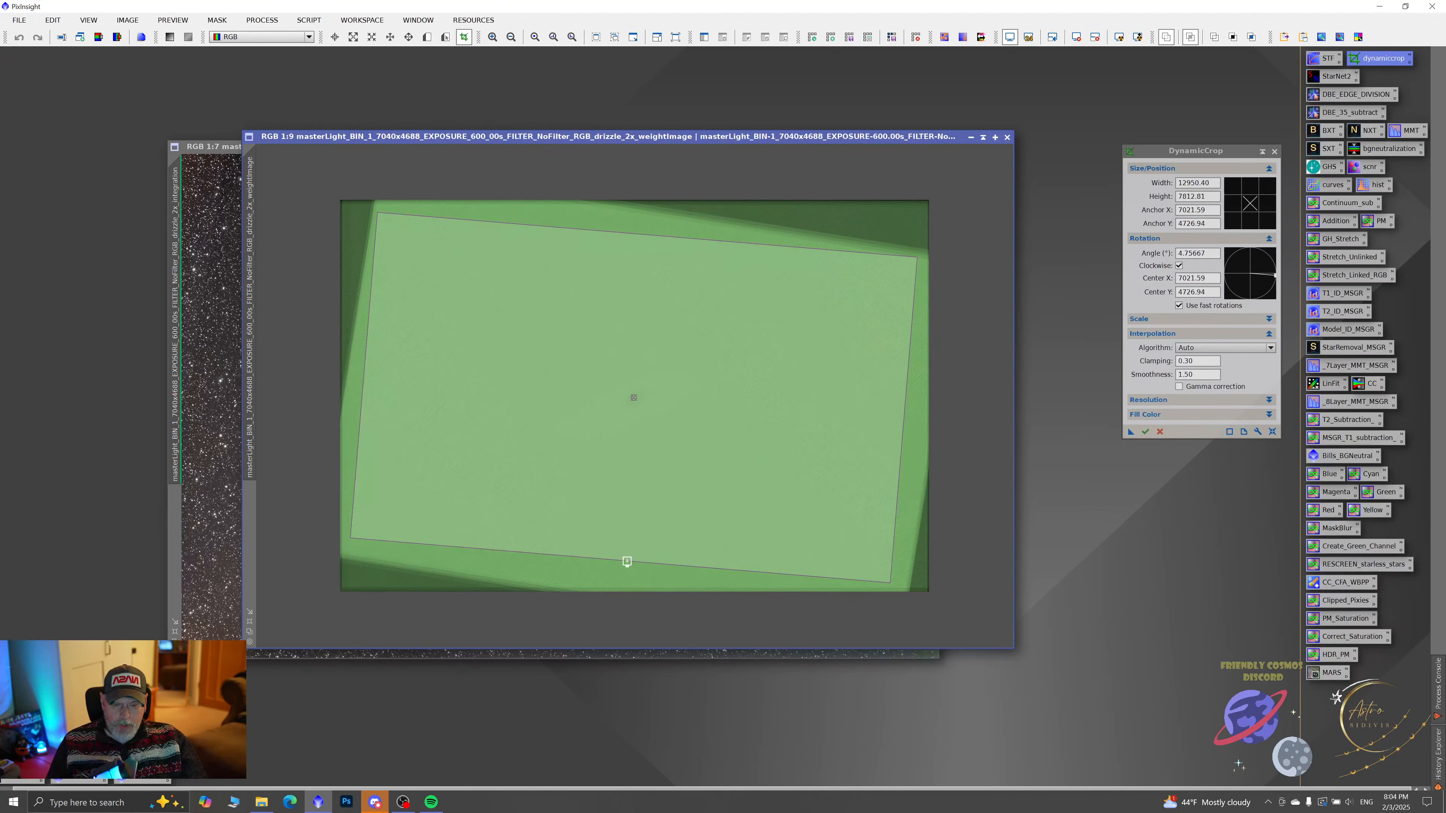
drag(628, 562, 629, 565)
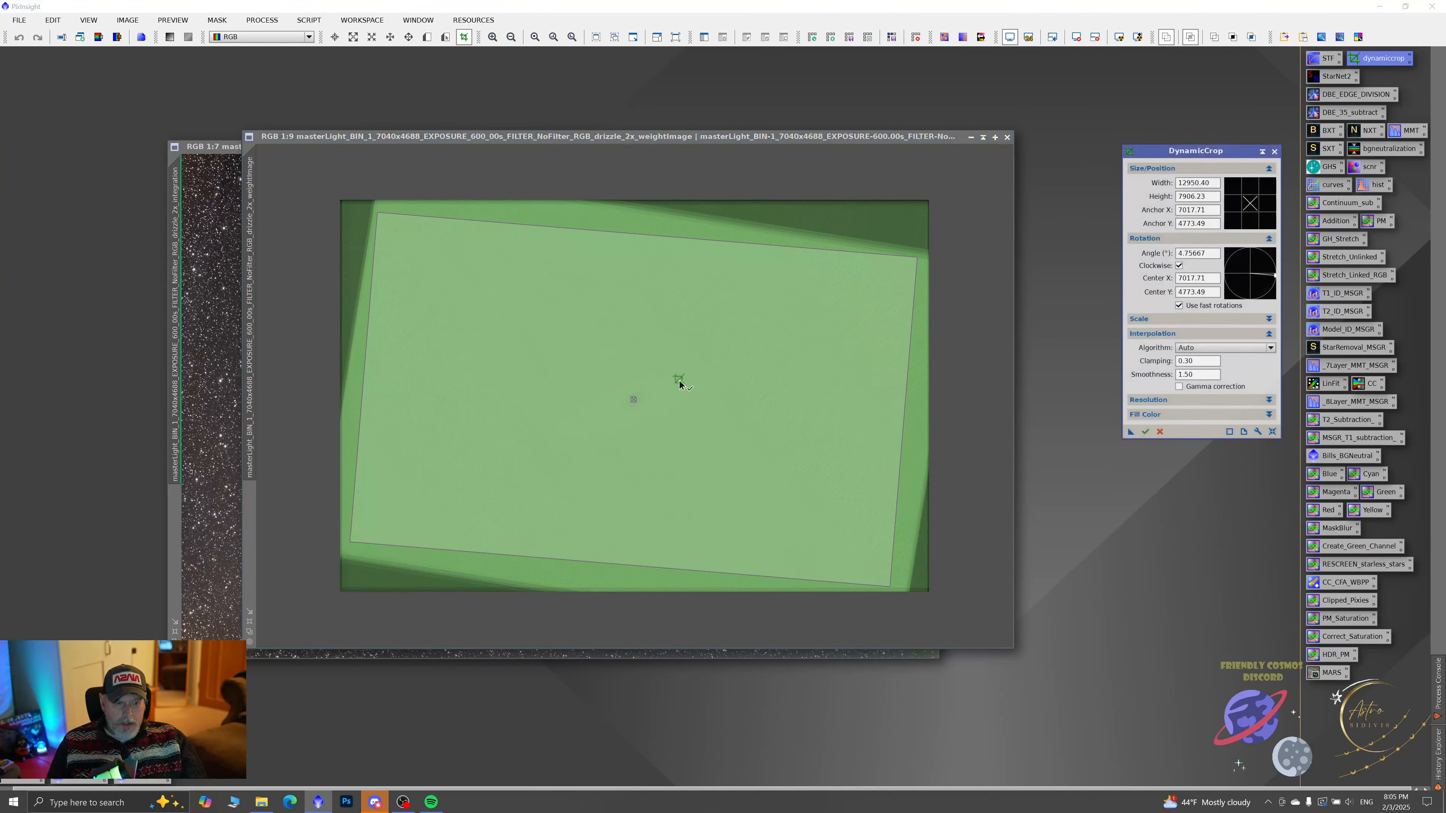
click(227, 369)
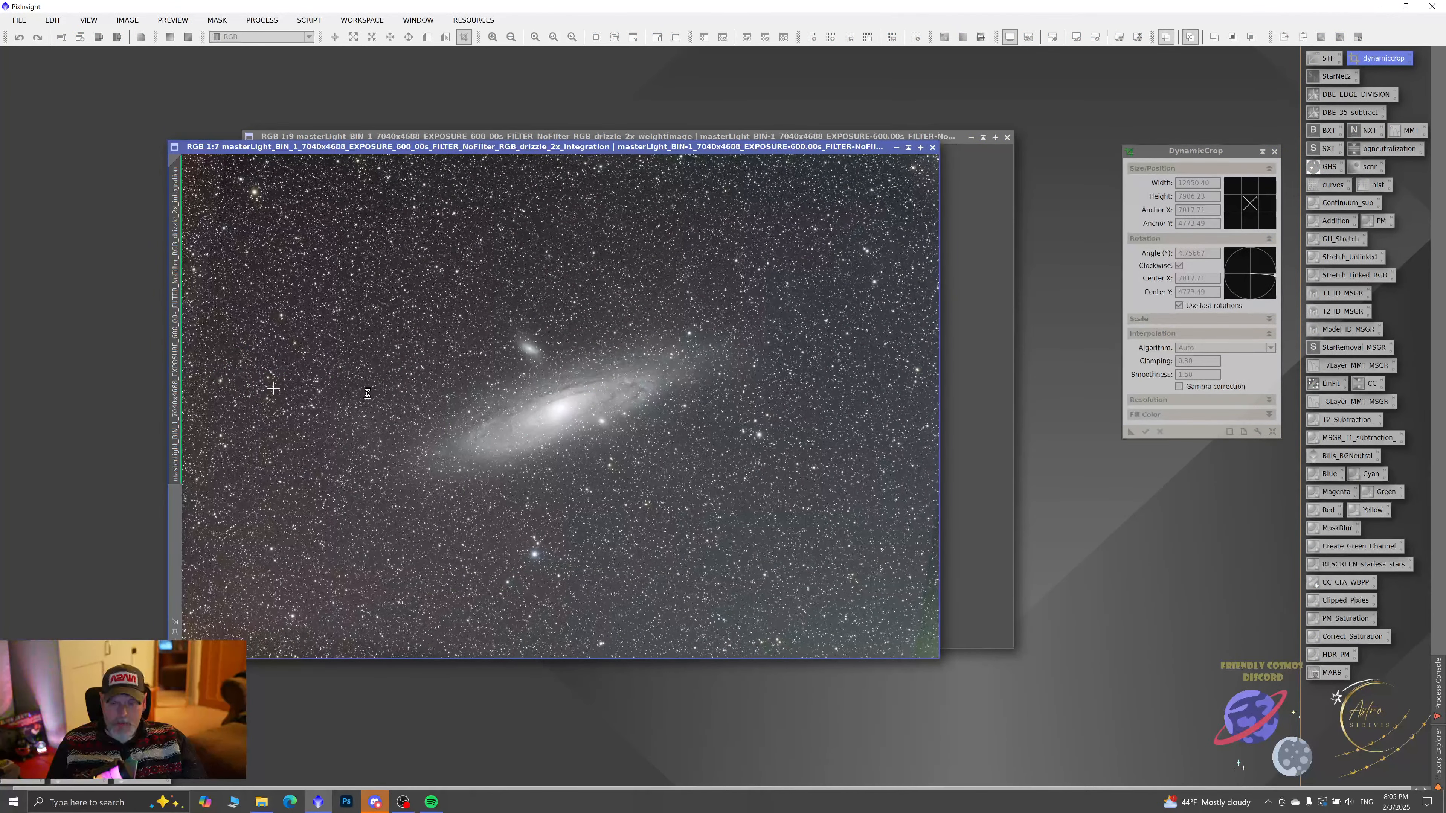